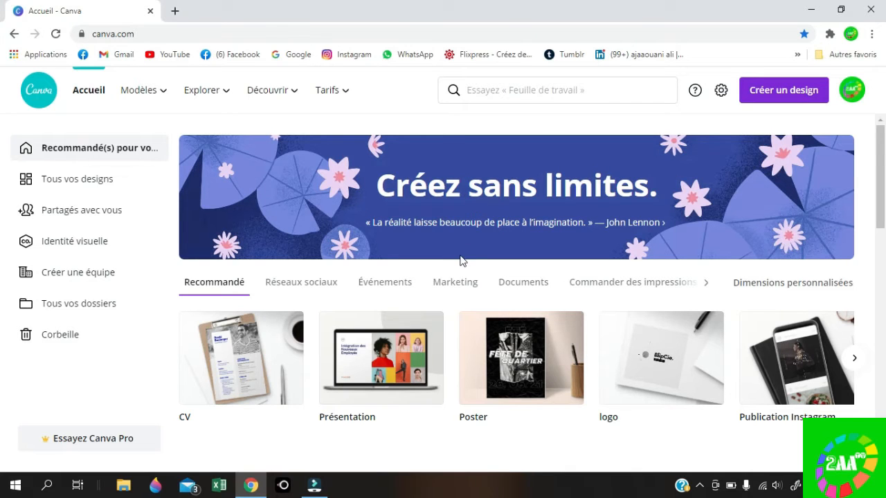
# Create a "Fond d'écran d'ordinateur" design (1920 × 1080 px) and apply the free "It's always summer somewhere" beach template to its page.
pyautogui.scroll(-1, 462, 261)
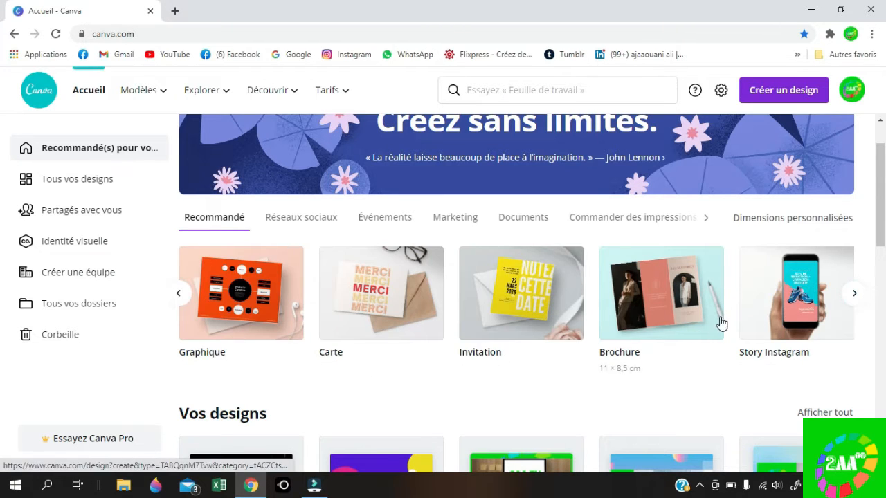
pyautogui.click(853, 294)
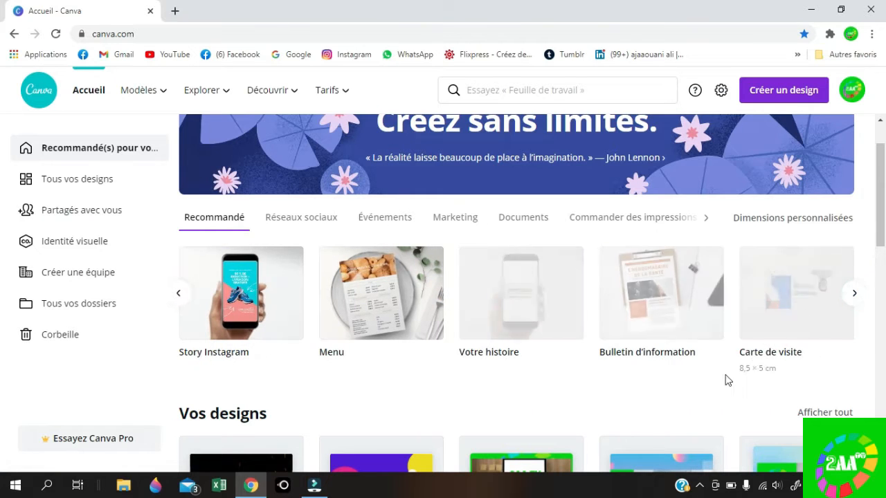
pyautogui.click(854, 292)
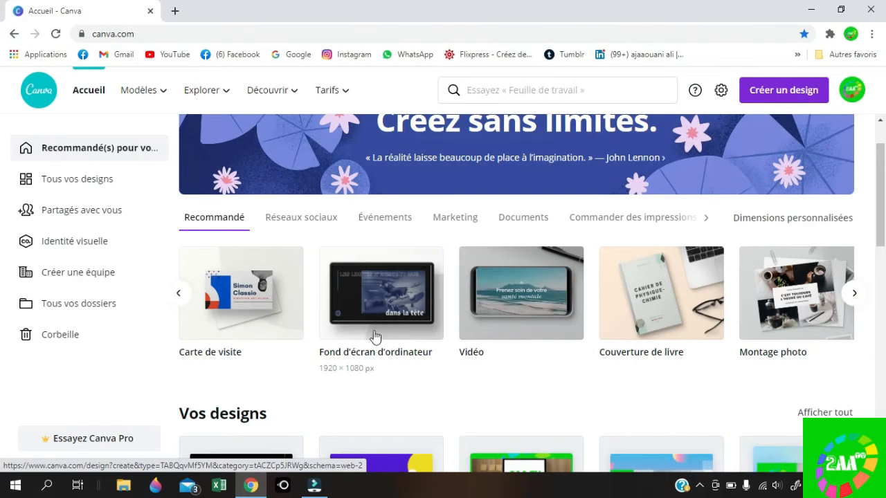
pyautogui.click(356, 359)
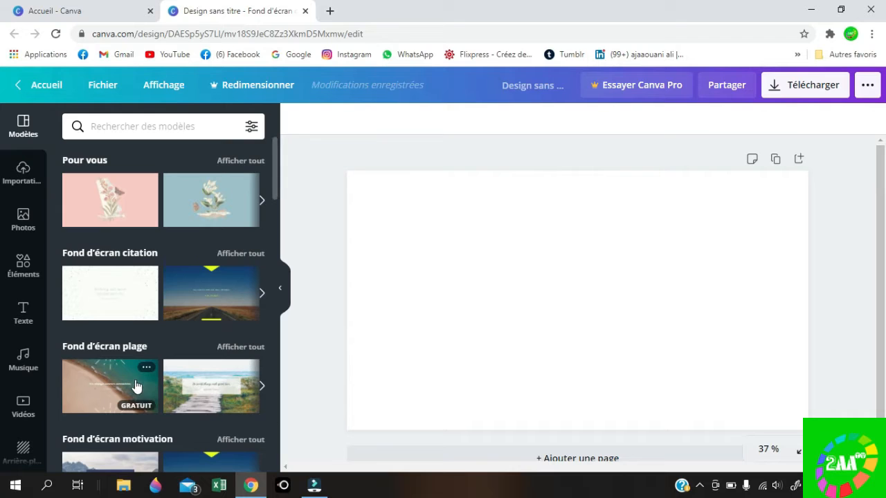
pyautogui.scroll(-2, 180, 382)
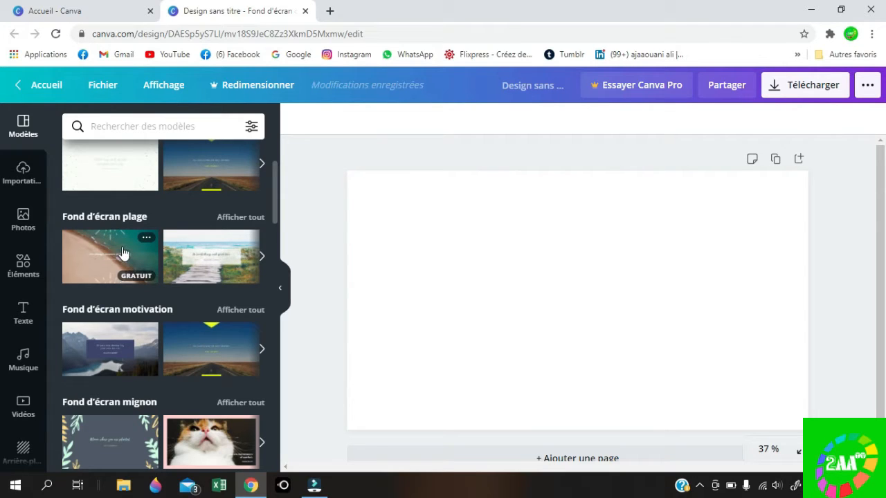
pyautogui.moveTo(123, 253); pyautogui.dragTo(422, 210)
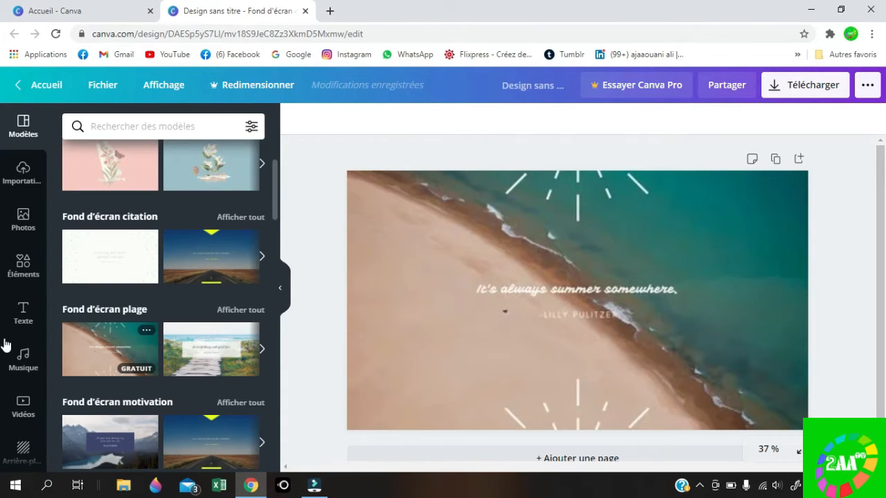
# Replace the beach photo behind the text with the background image of golden bokeh lights on black.
pyautogui.scroll(-2, 42, 345)
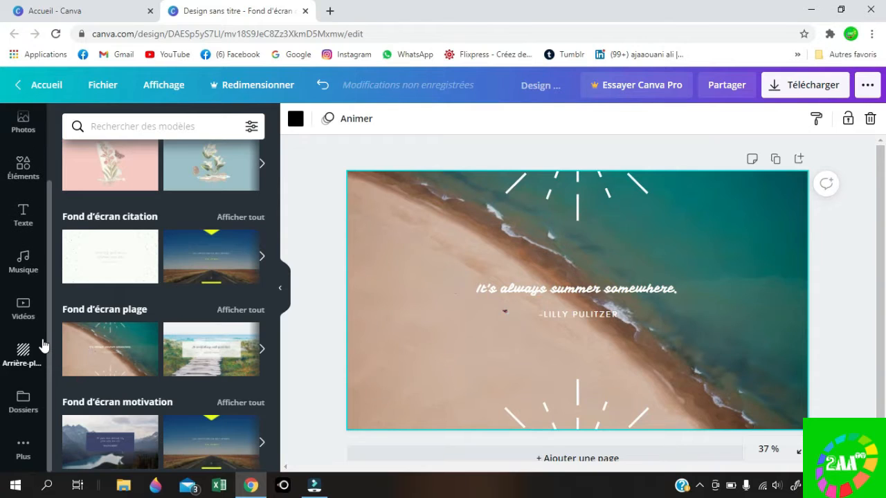
pyautogui.click(22, 352)
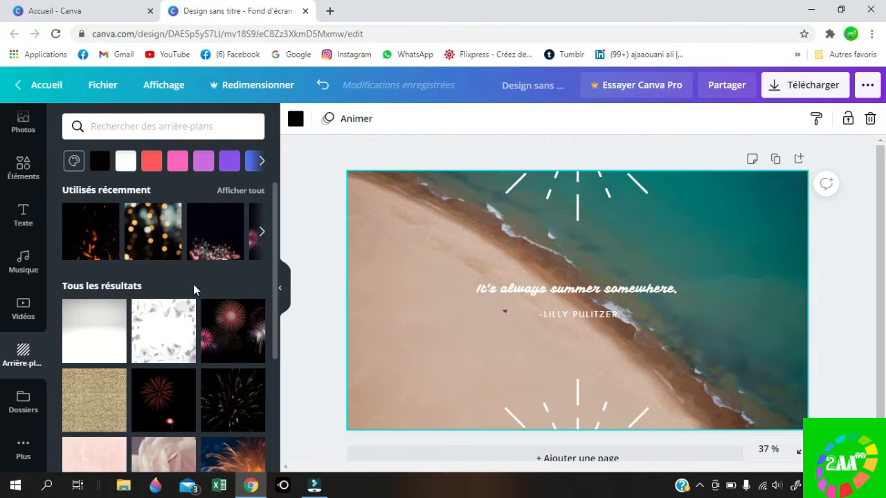
pyautogui.scroll(-3, 179, 275)
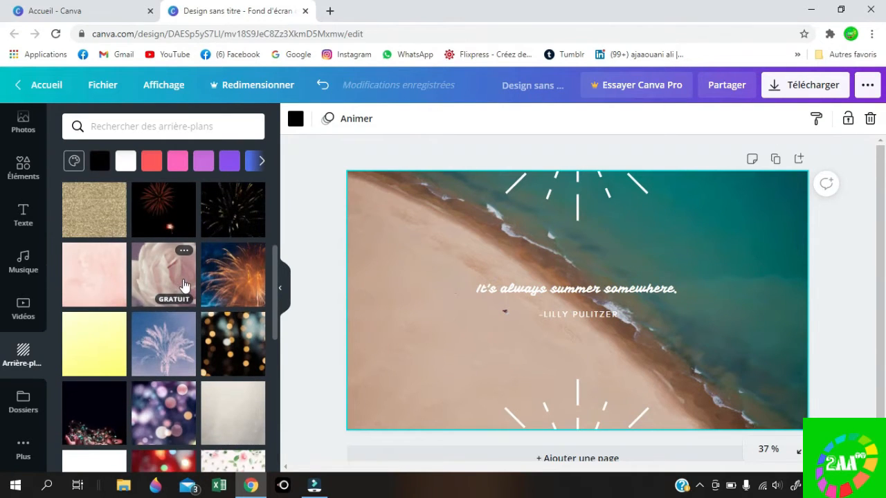
pyautogui.click(235, 363)
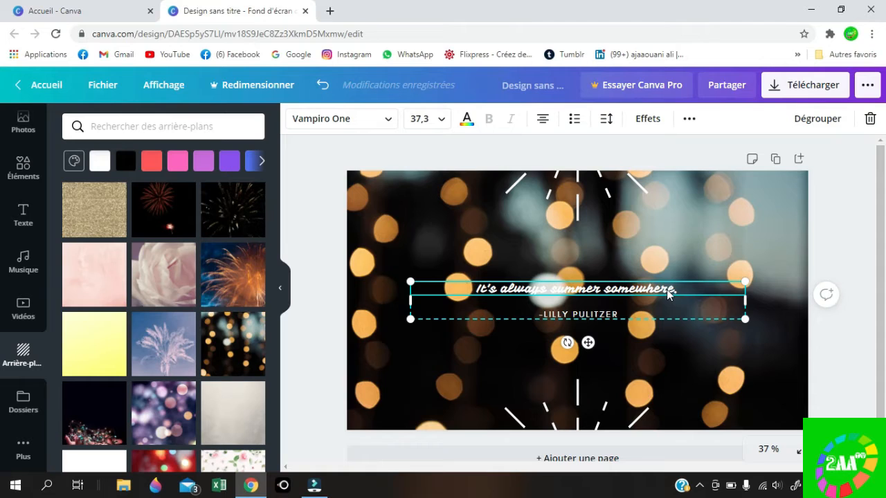
# Replace the quote line in the middle of the wallpaper with the text "2 AA TV".
pyautogui.click(667, 291)
pyautogui.click(675, 290)
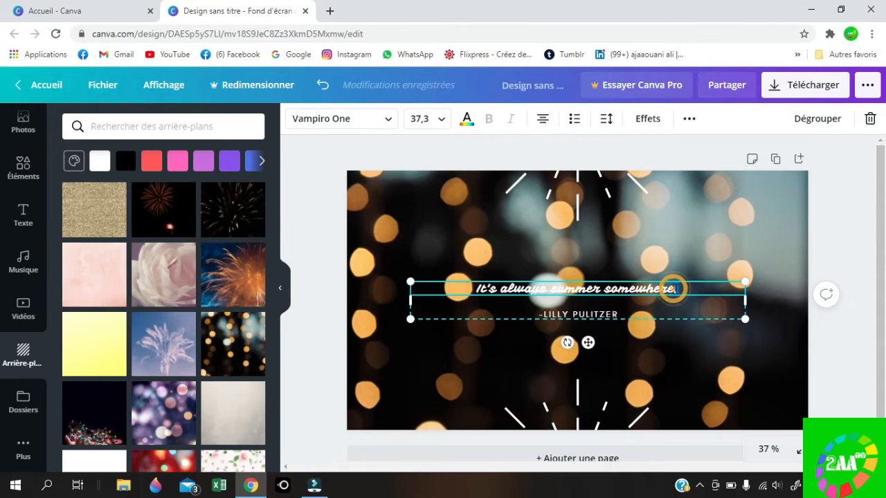
pyautogui.press('BackSpace')
pyautogui.press('BackSpace')
pyautogui.press('BackSpace')
pyautogui.press('BackSpace')
pyautogui.press('BackSpace')
pyautogui.press('BackSpace')
pyautogui.press('BackSpace')
pyautogui.press('BackSpace')
pyautogui.press('BackSpace')
pyautogui.press('BackSpace')
pyautogui.press('BackSpace')
pyautogui.press('BackSpace')
pyautogui.press('BackSpace')
pyautogui.press('BackSpace')
pyautogui.press('BackSpace')
pyautogui.press('BackSpace')
pyautogui.press('BackSpace')
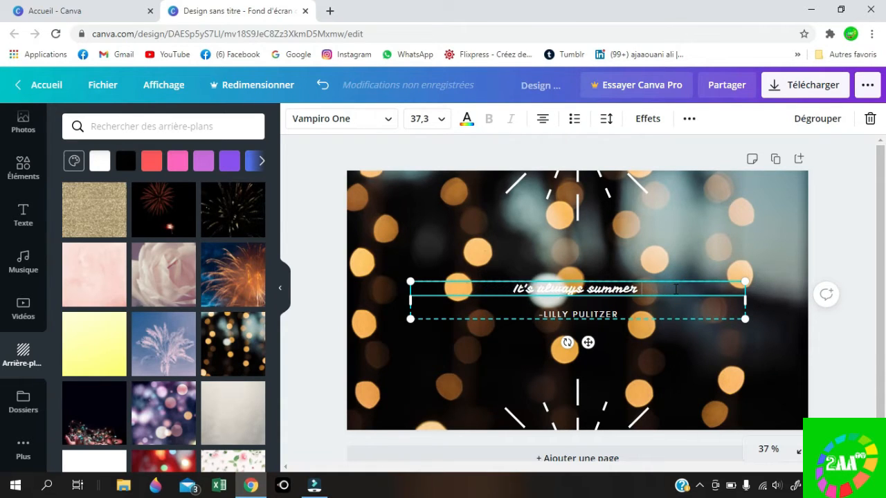
pyautogui.press('BackSpace')
pyautogui.press('BackSpace')
pyautogui.press('BackSpace')
pyautogui.press('BackSpace')
pyautogui.press('BackSpace')
pyautogui.press('BackSpace')
pyautogui.press('BackSpace')
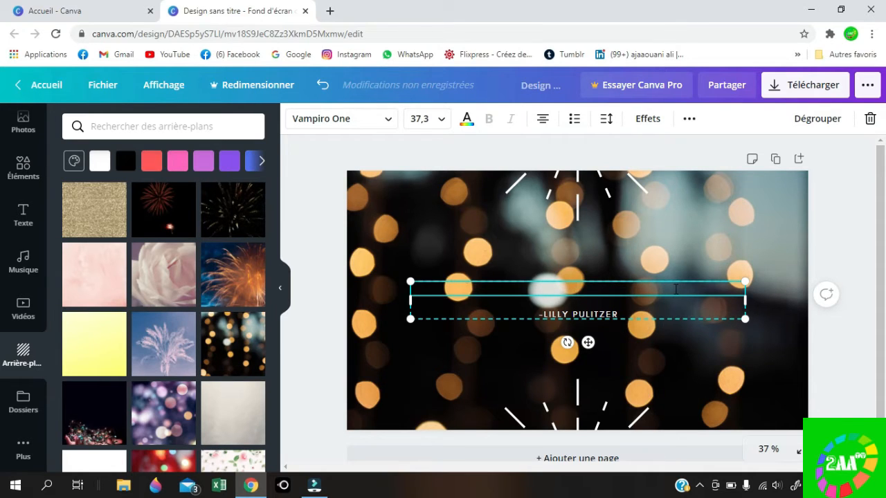
pyautogui.write('2 AA TV')
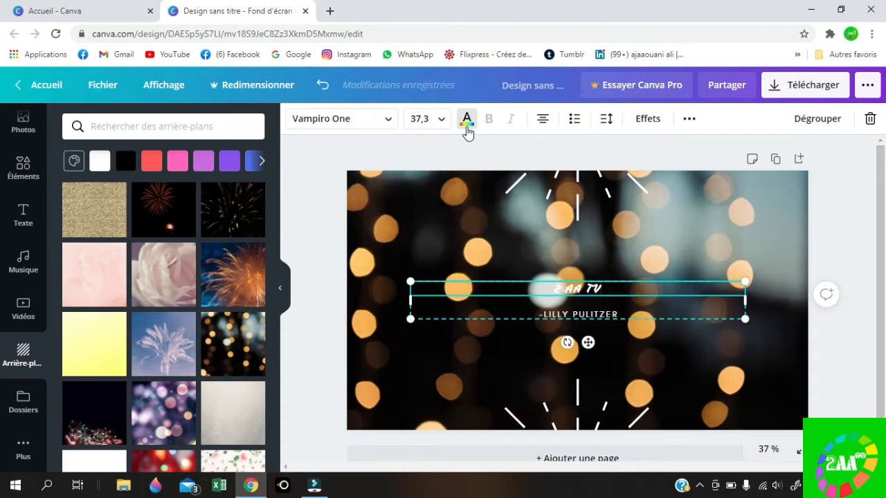
# Set the "2 AA TV" title in the Horizon font and colour it dark green.
pyautogui.click(389, 123)
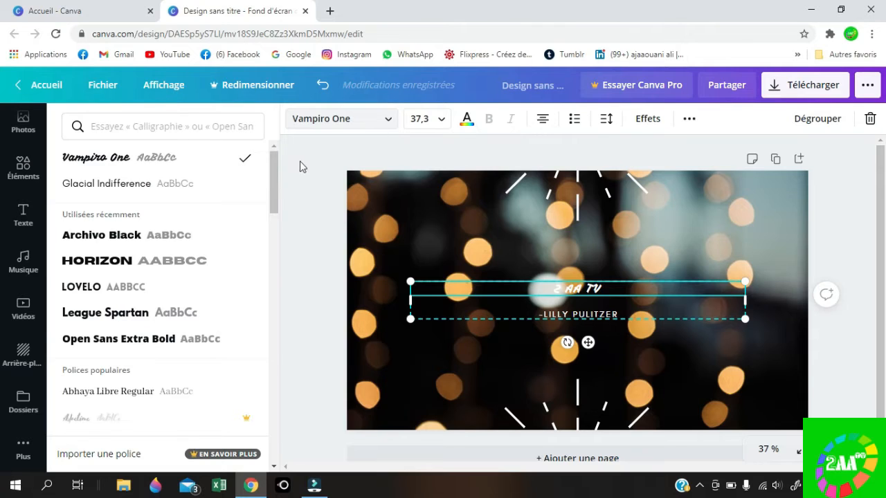
pyautogui.click(114, 262)
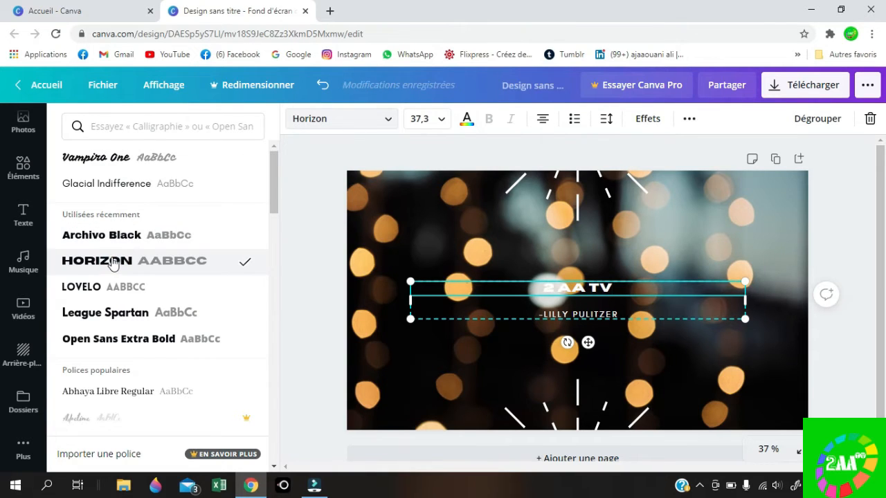
pyautogui.click(466, 119)
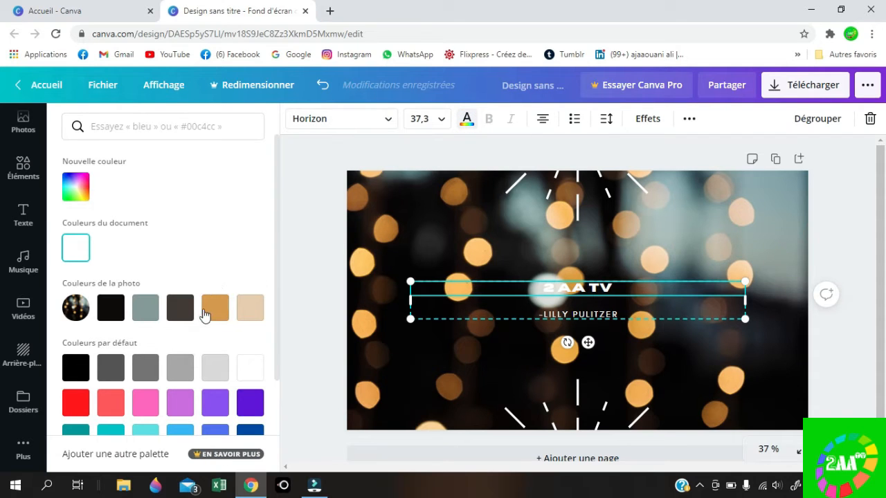
pyautogui.scroll(-1, 204, 315)
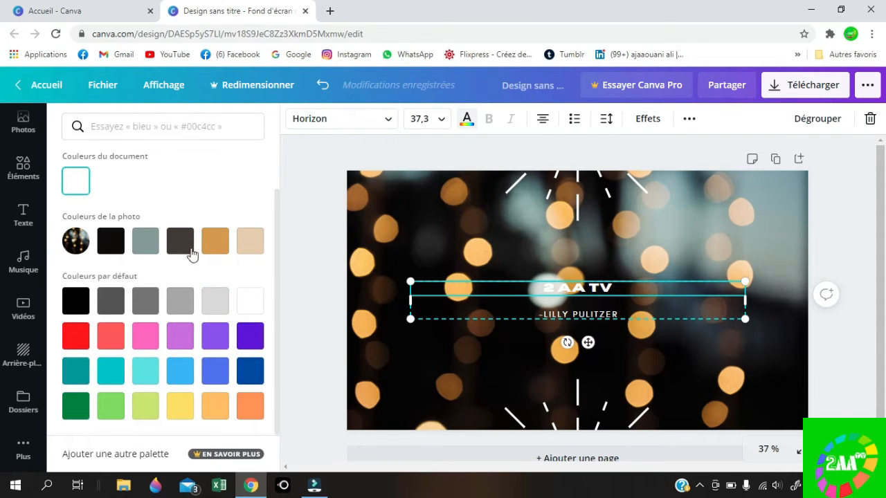
pyautogui.click(80, 411)
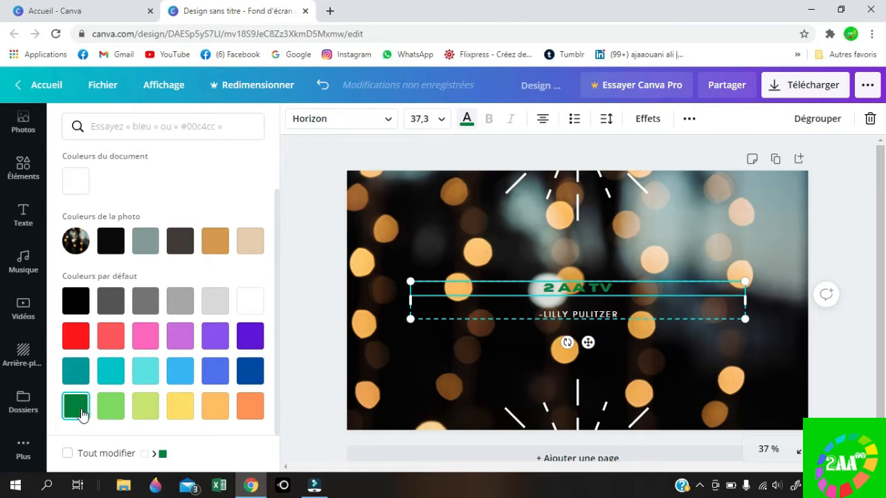
# Replace the author line under the title with "EXCEL FORMATION" and colour it light green.
pyautogui.click(618, 313)
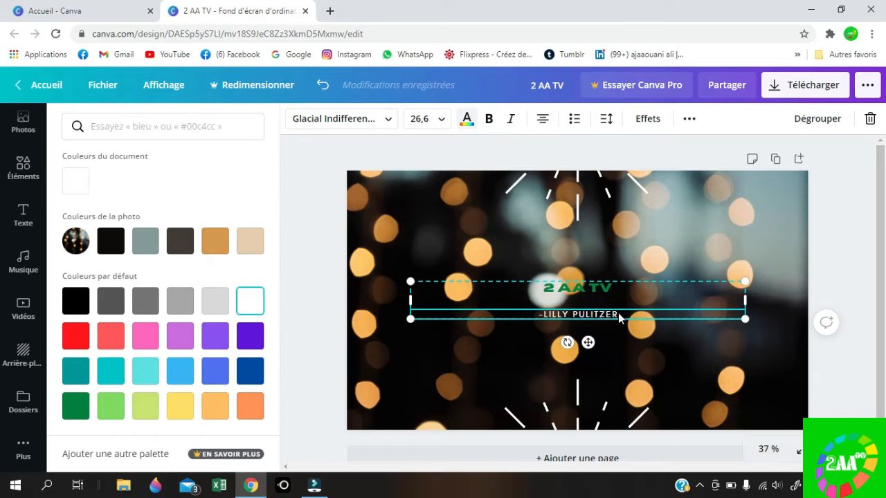
pyautogui.write('EXCEL')
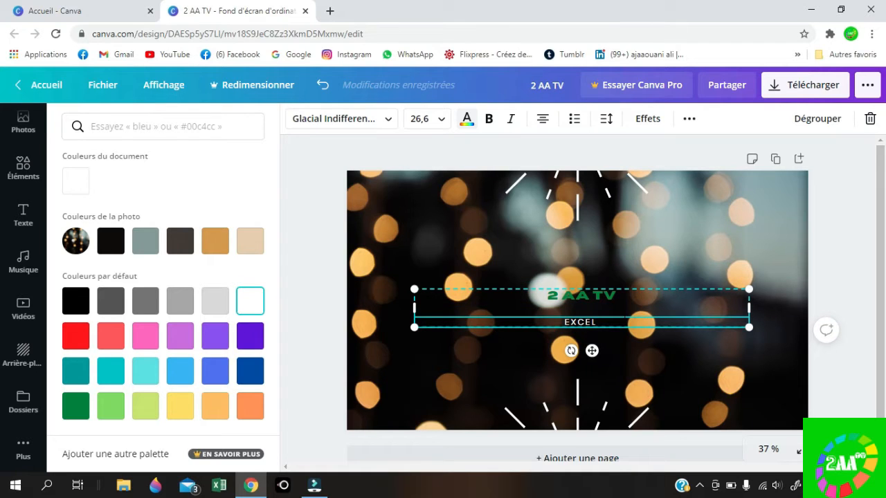
pyautogui.write(' FO')
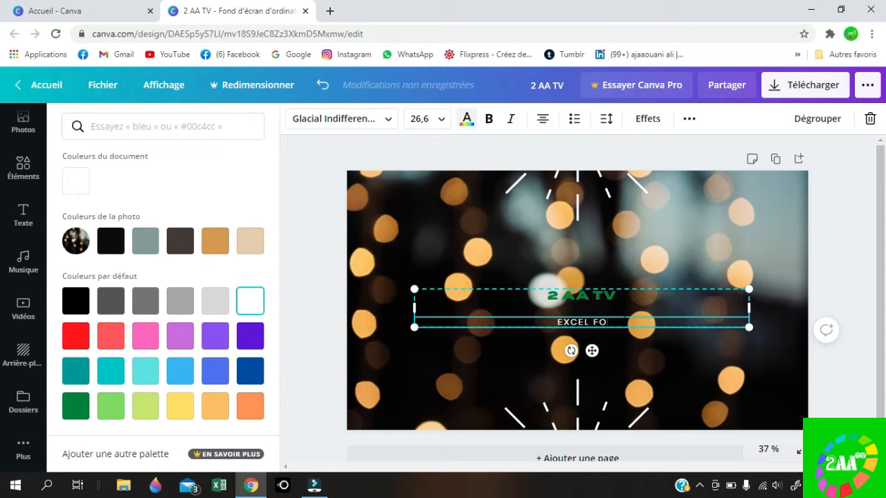
pyautogui.write('RMATION')
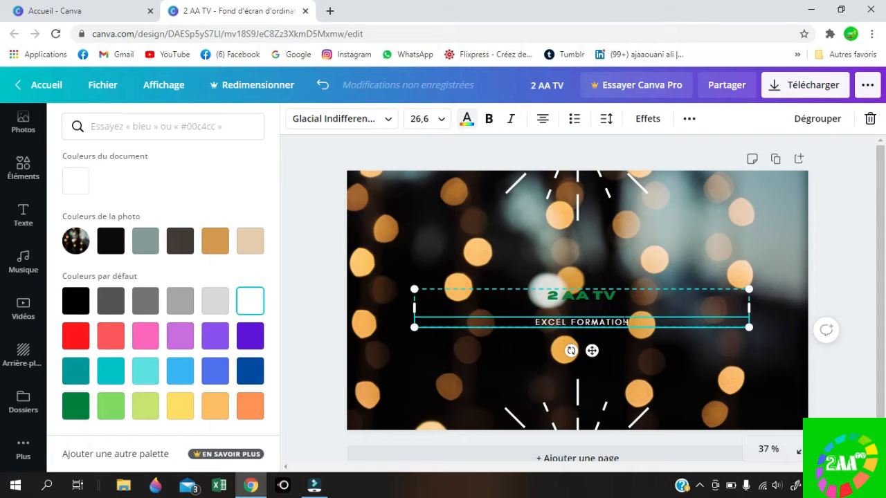
pyautogui.moveTo(629, 321); pyautogui.dragTo(535, 322)
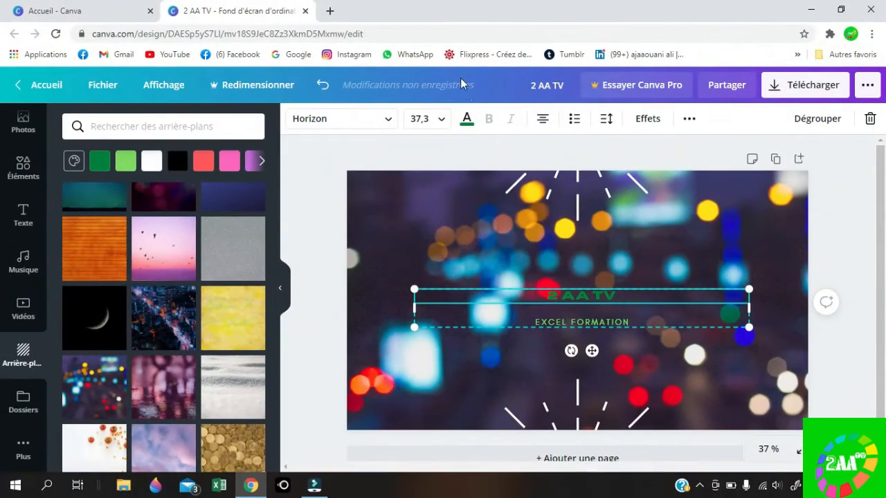
# Enlarge the "2 AA TV" title to font size 64.
pyautogui.click(443, 122)
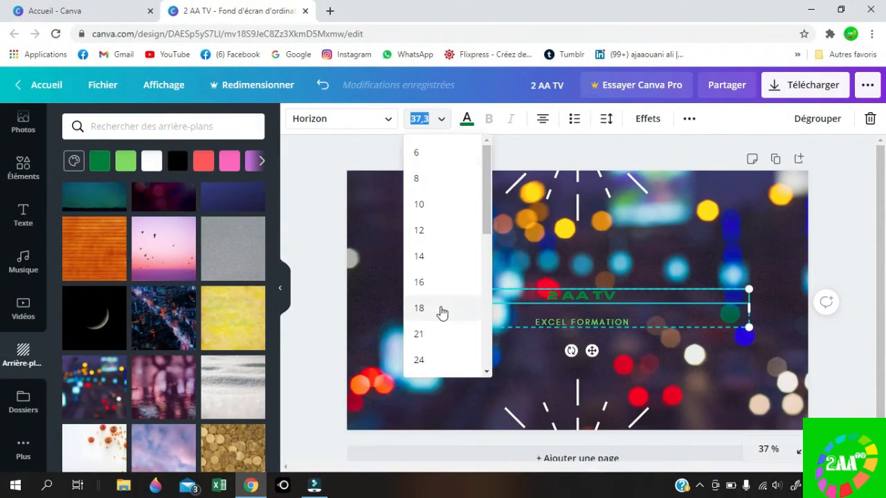
pyautogui.click(421, 361)
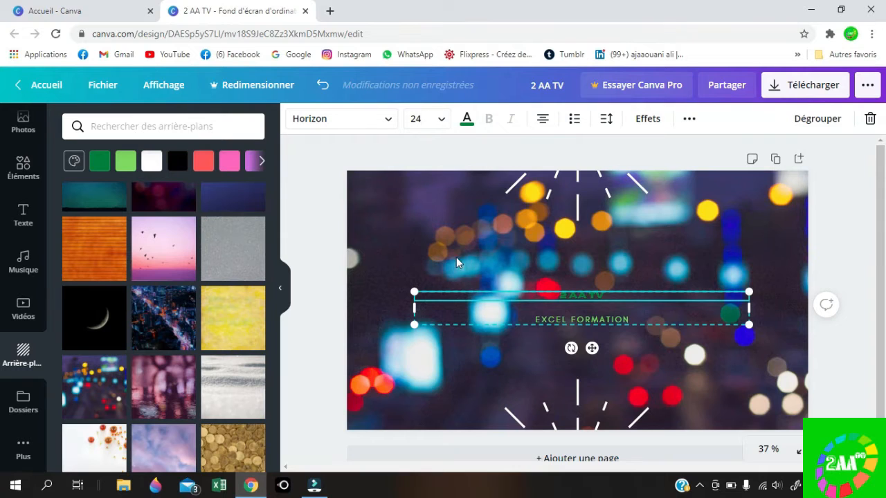
pyautogui.click(443, 122)
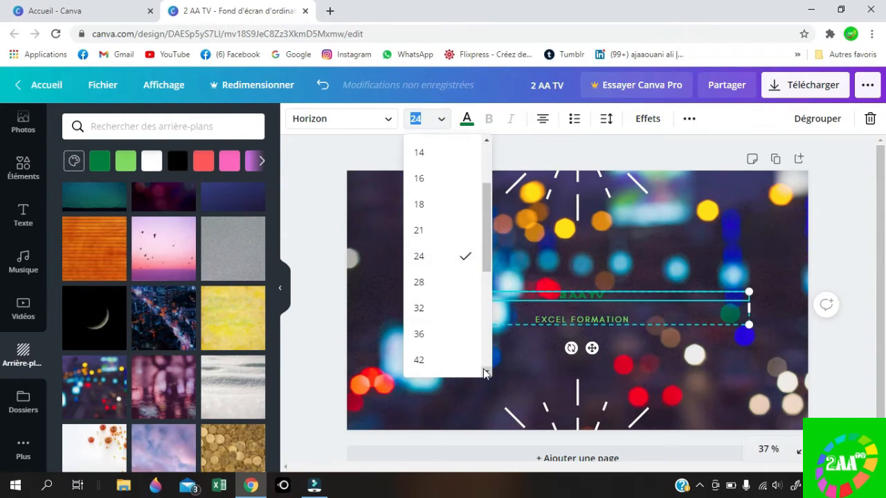
pyautogui.scroll(-3, 484, 374)
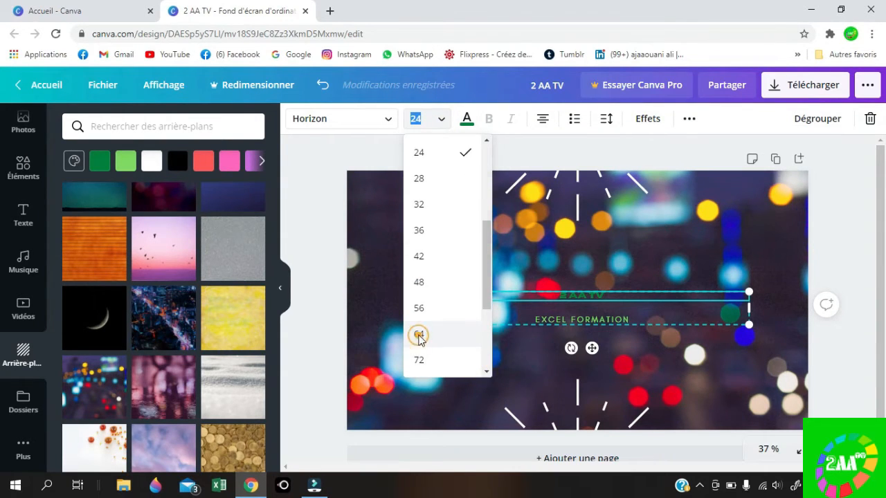
pyautogui.click(419, 334)
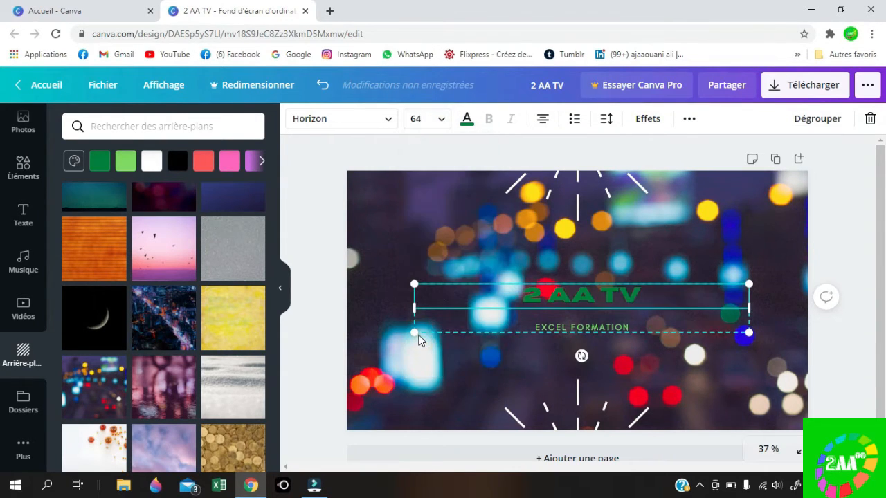
# Set the font size of the "EXCEL FORMATION" subtitle to 36.
pyautogui.click(609, 328)
pyautogui.click(437, 121)
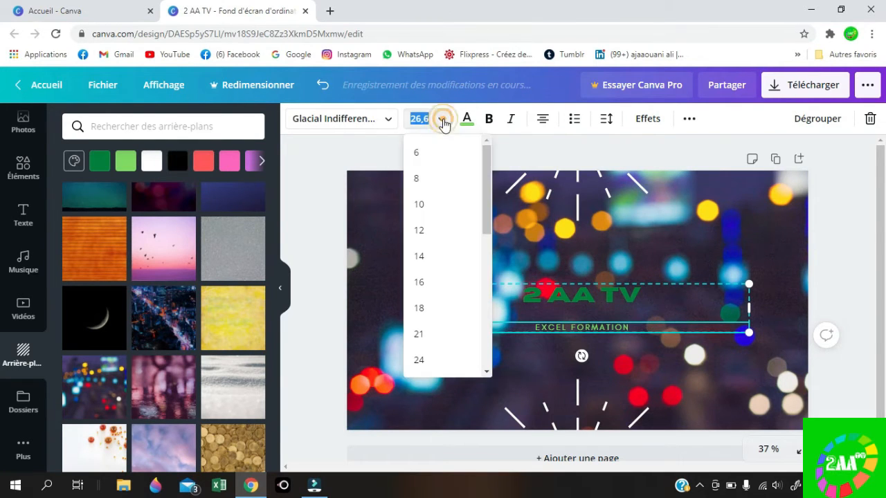
pyautogui.scroll(-3, 486, 370)
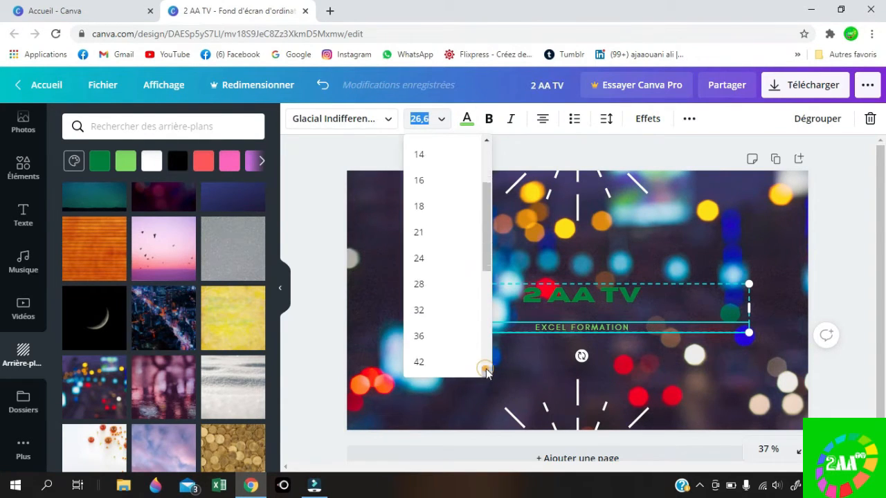
pyautogui.click(418, 334)
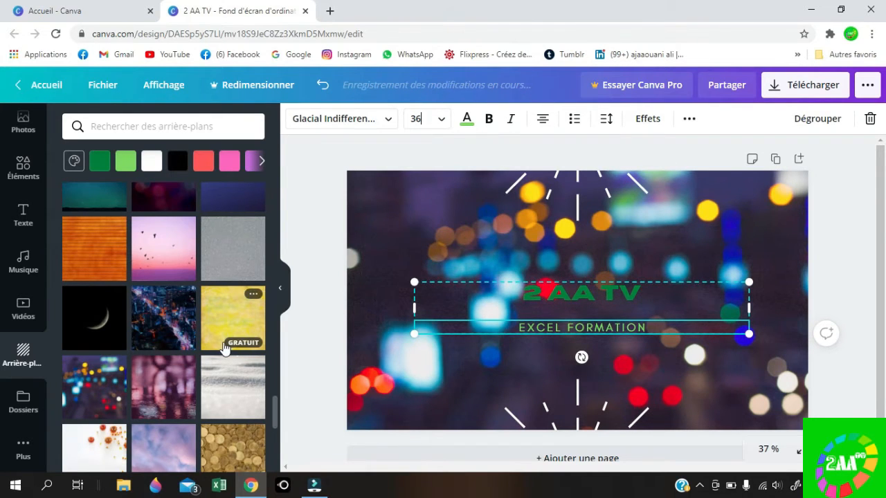
# Try the purple water-reflection photo as the wallpaper's background, replacing it with the blue cloudy water image.
pyautogui.click(166, 397)
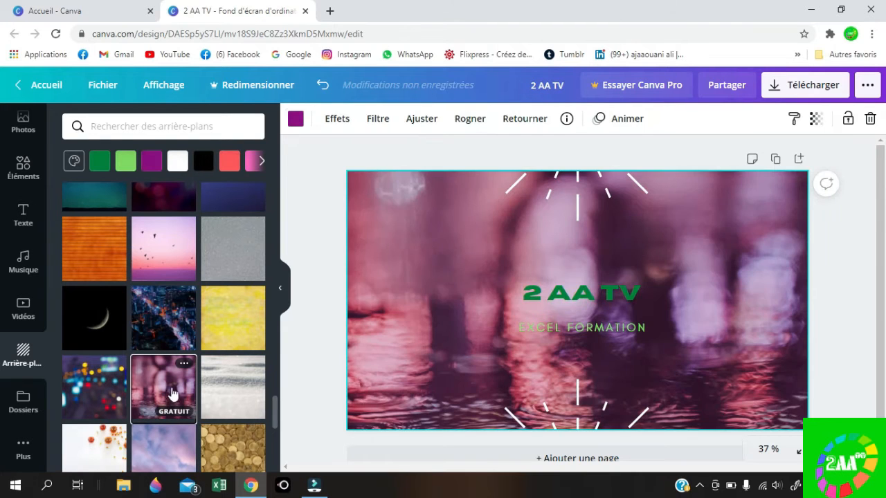
pyautogui.scroll(-3, 173, 393)
pyautogui.scroll(-5, 198, 352)
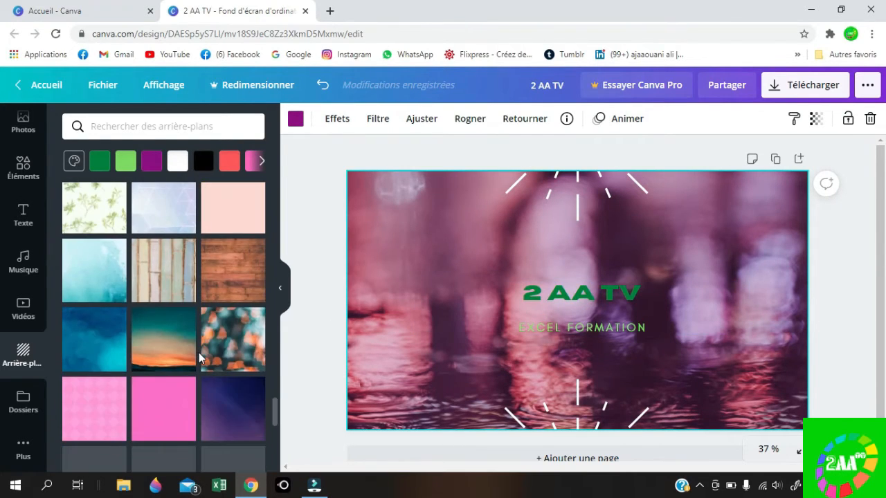
pyautogui.scroll(-3, 199, 358)
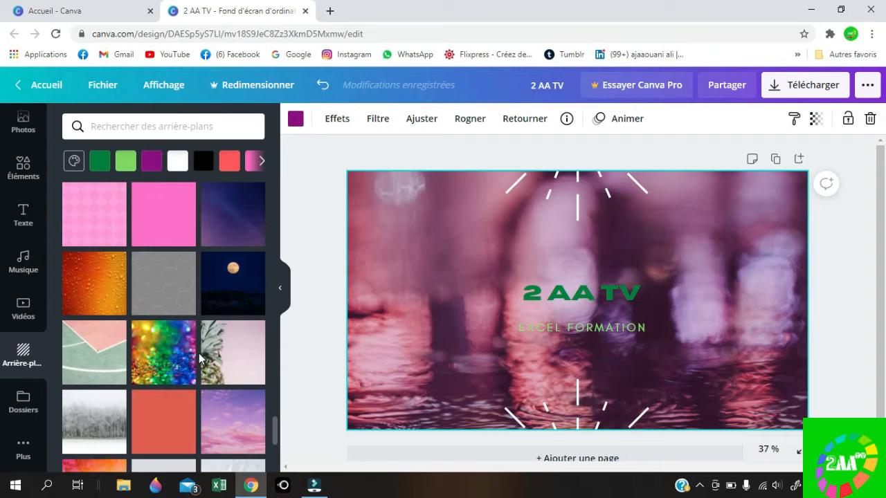
pyautogui.scroll(3, 198, 358)
pyautogui.click(76, 356)
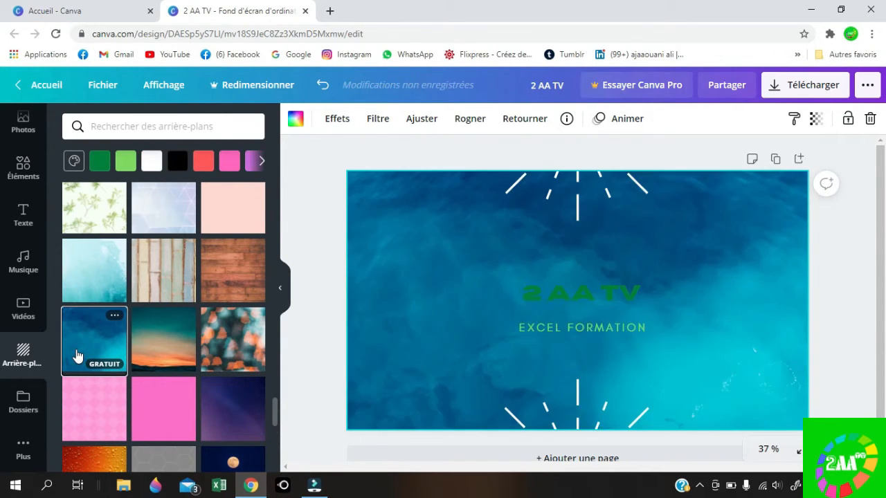
# Try the rainbow glitter image as the wallpaper's background.
pyautogui.scroll(-3, 112, 352)
pyautogui.scroll(-3, 113, 351)
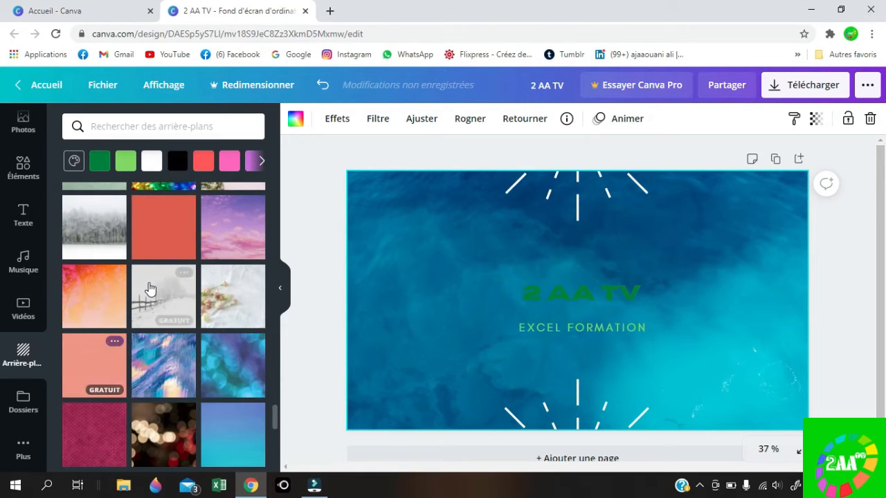
pyautogui.scroll(2, 148, 293)
pyautogui.click(155, 296)
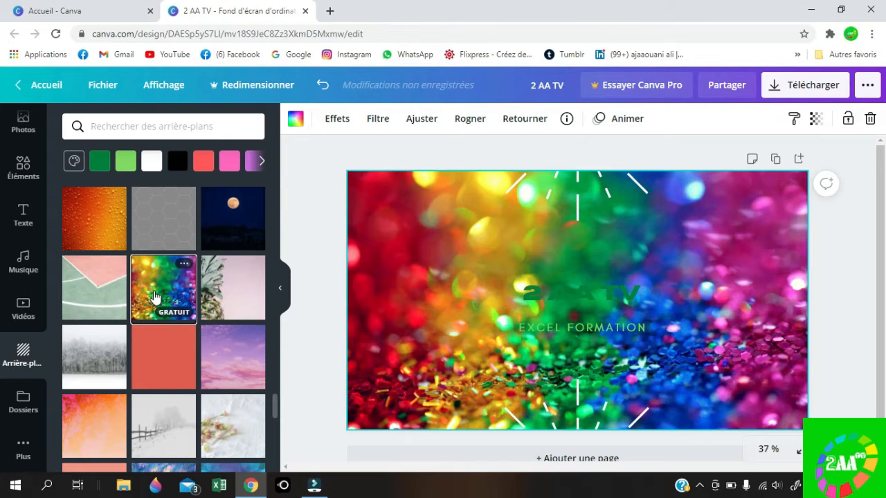
# Try the starry night sky background and replace it with the blue water-drop ripple image.
pyautogui.scroll(-10, 137, 358)
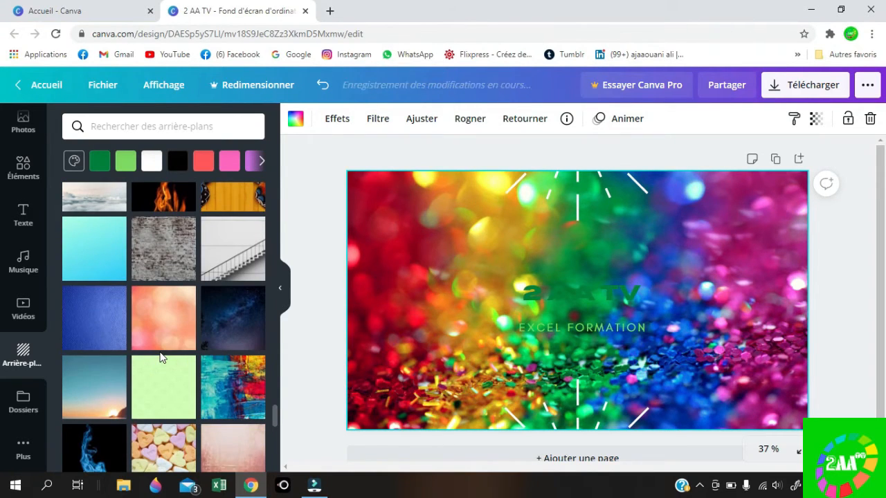
pyautogui.scroll(-4, 160, 357)
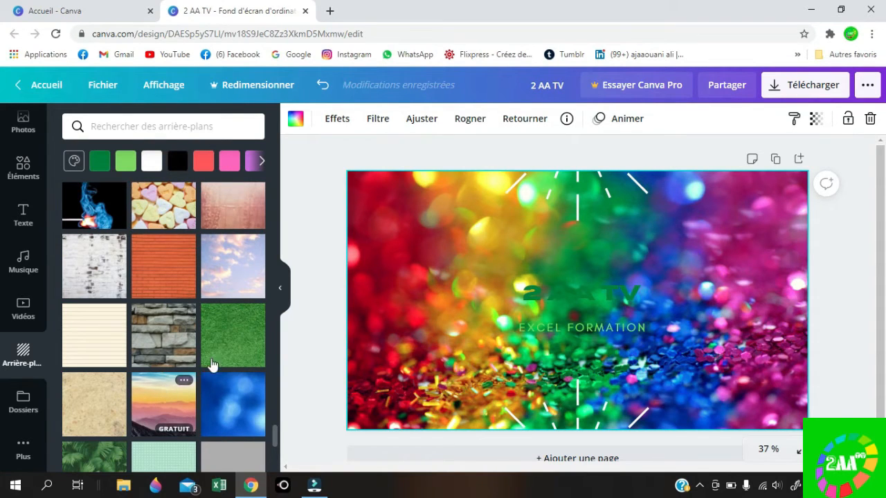
pyautogui.scroll(-4, 214, 367)
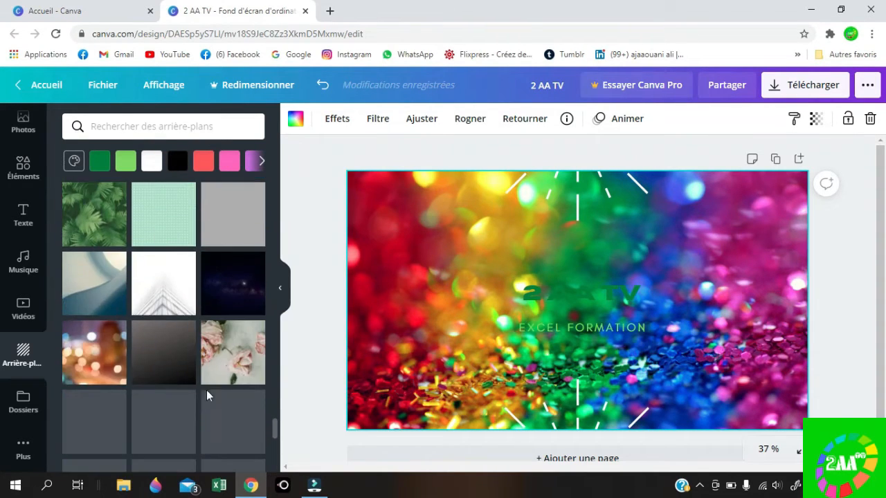
pyautogui.click(239, 299)
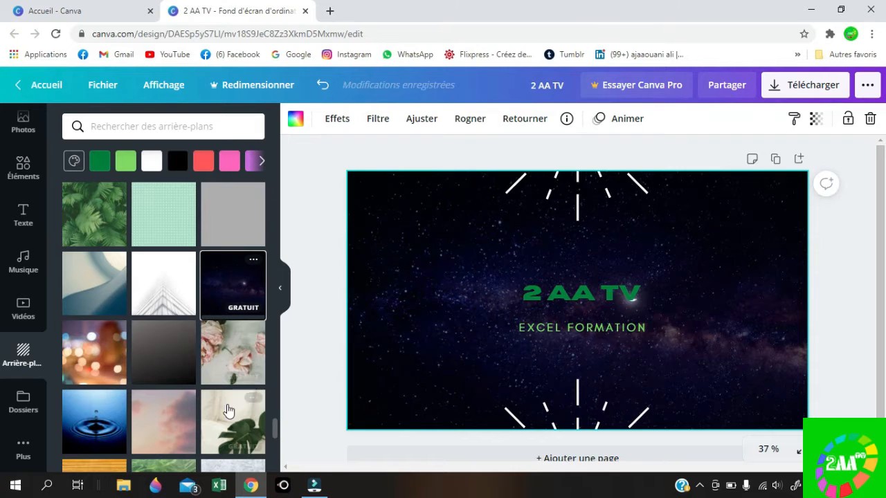
pyautogui.click(109, 429)
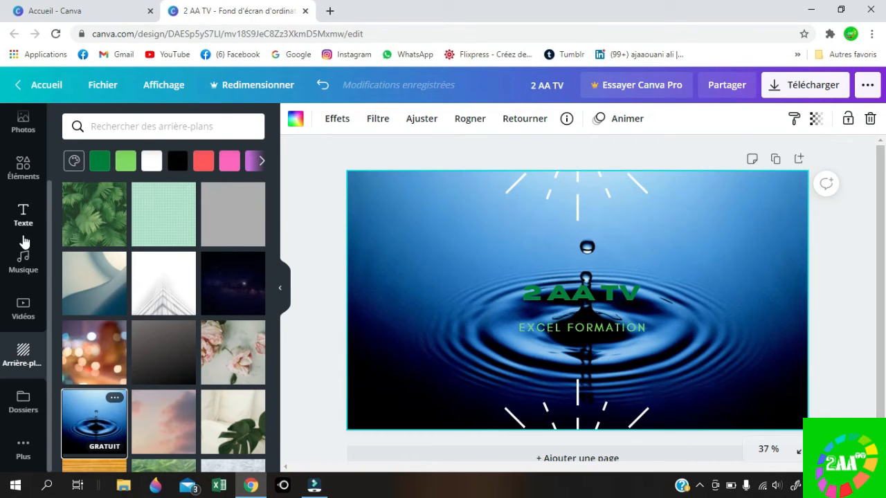
# Search the stock photos for "pc" and place the free photo of hands typing on a laptop in the wallpaper's left half.
pyautogui.scroll(2, 24, 240)
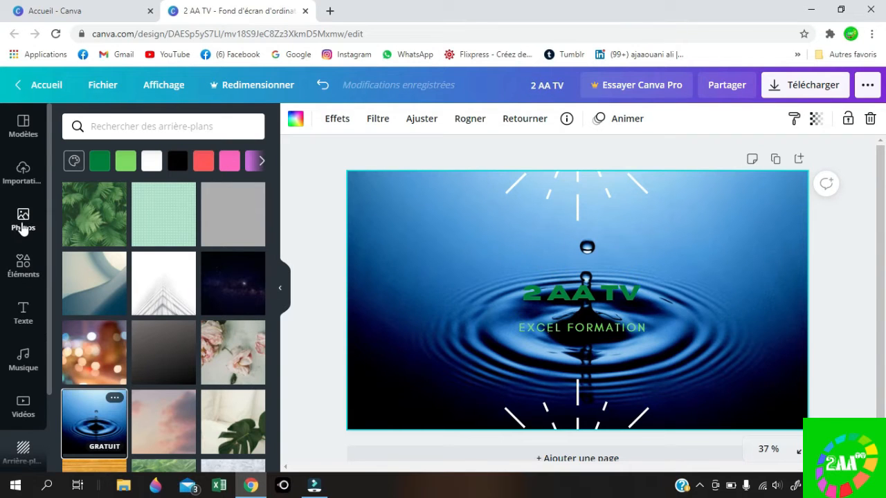
pyautogui.click(23, 225)
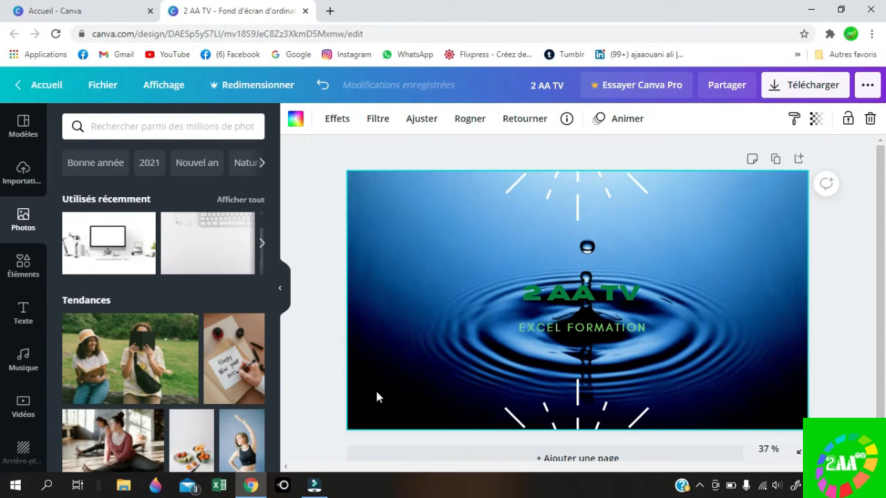
pyautogui.click(111, 126)
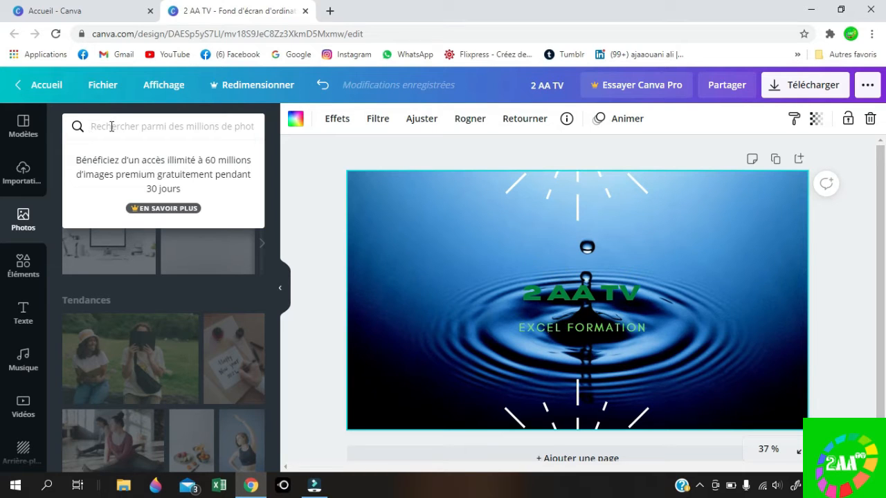
pyautogui.write('PC')
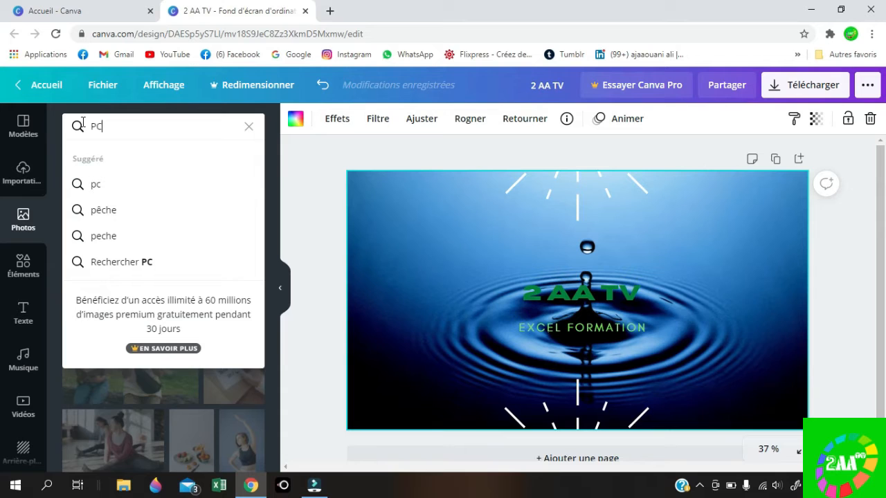
pyautogui.click(95, 184)
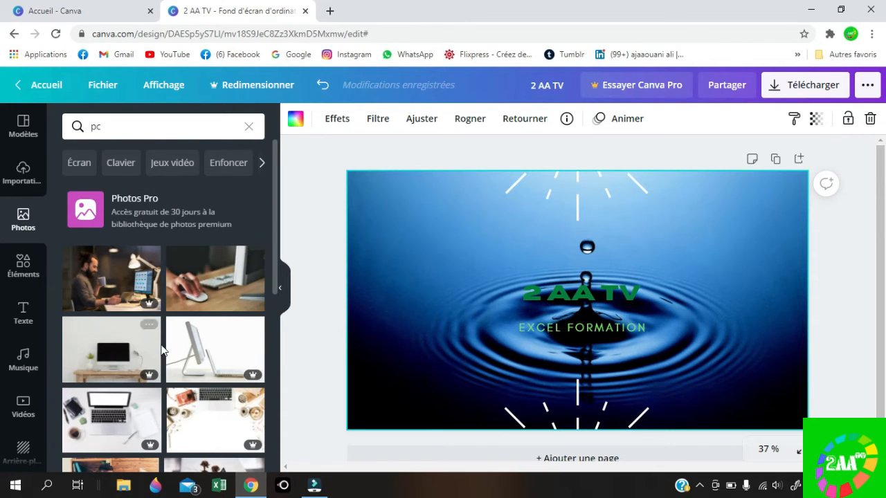
pyautogui.scroll(-2, 220, 316)
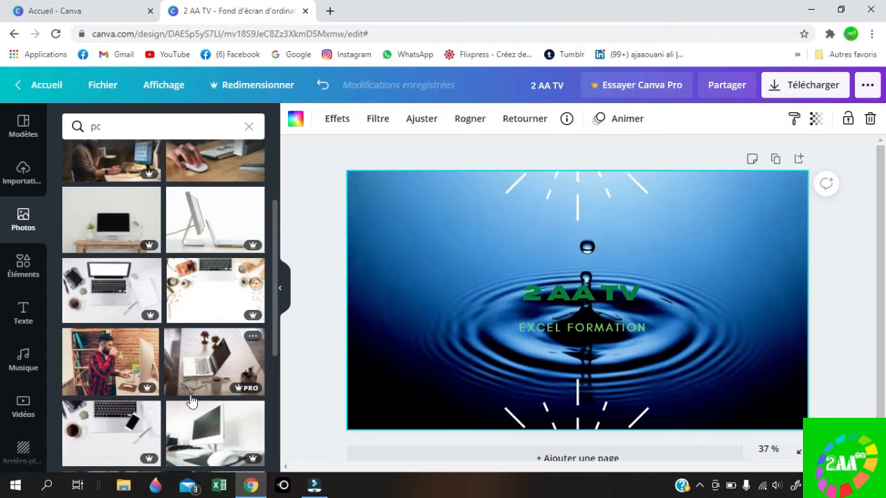
pyautogui.scroll(-1, 189, 396)
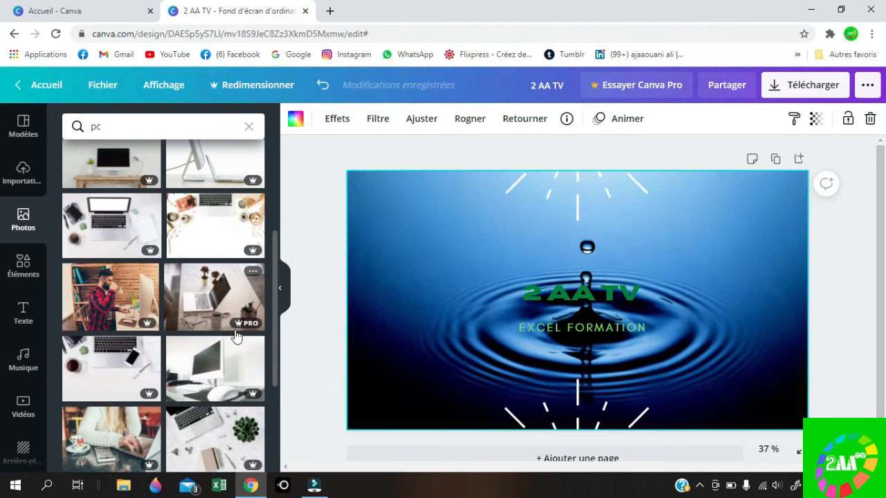
pyautogui.scroll(-3, 235, 346)
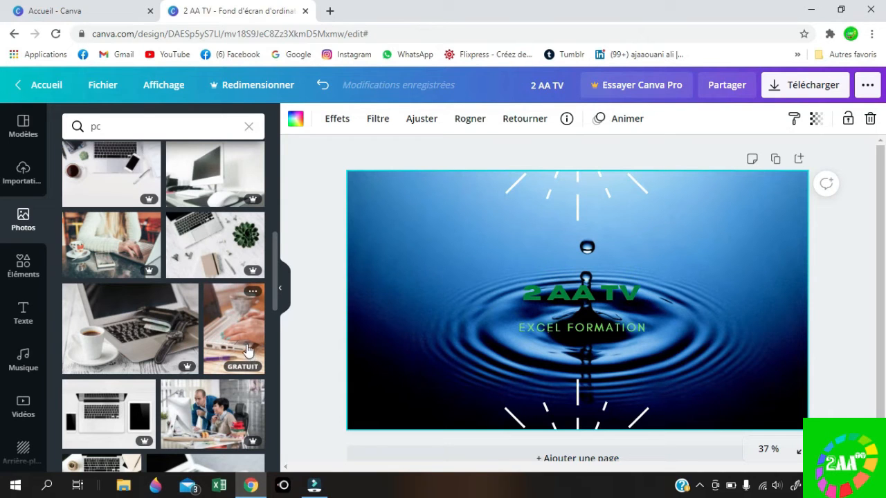
pyautogui.moveTo(248, 351); pyautogui.dragTo(426, 279)
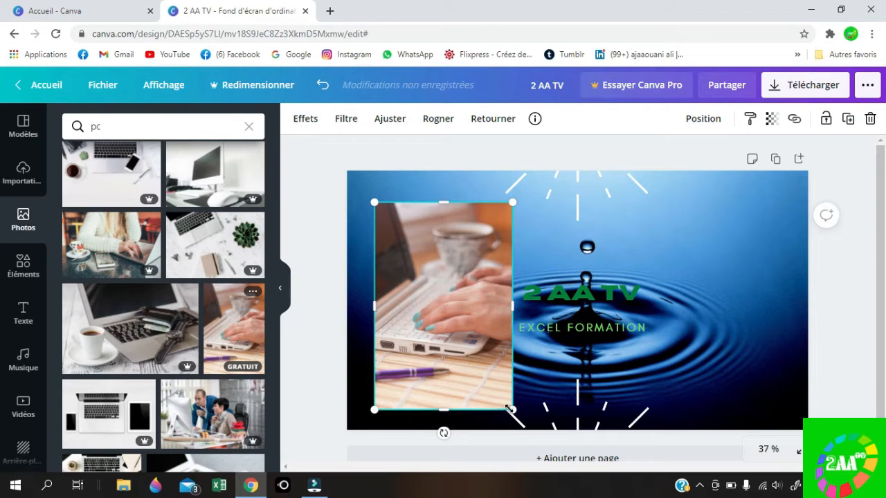
# Shrink the laptop photo, crop its top and bottom edges, and place it just left of the "2 AA TV" title.
pyautogui.moveTo(509, 409); pyautogui.dragTo(462, 334)
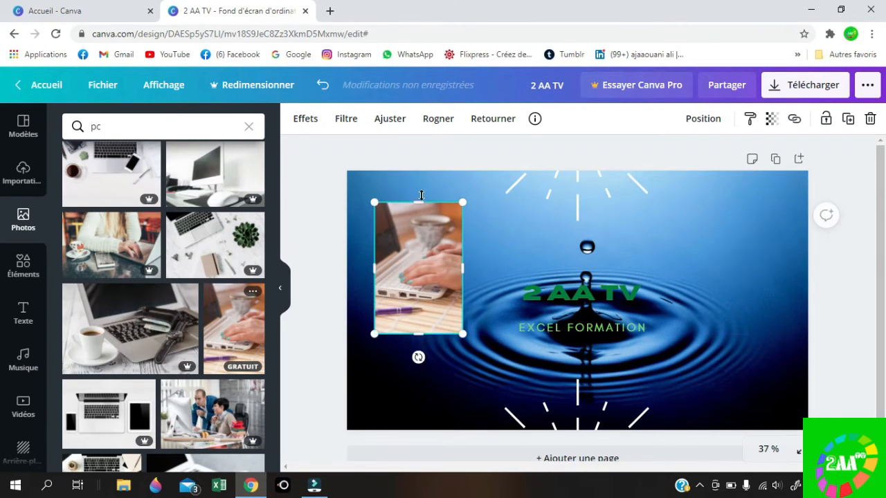
pyautogui.moveTo(418, 202); pyautogui.dragTo(430, 257)
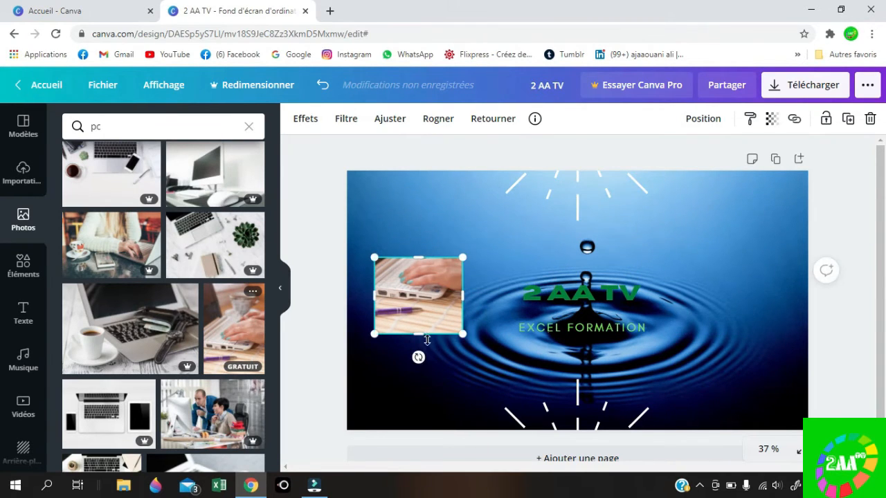
pyautogui.moveTo(421, 336); pyautogui.dragTo(421, 330)
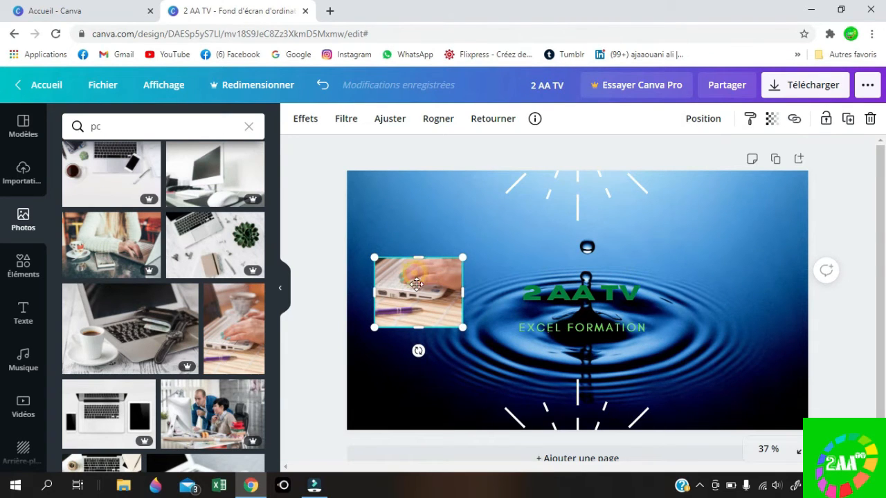
pyautogui.moveTo(417, 278); pyautogui.dragTo(453, 292)
pyautogui.click(643, 245)
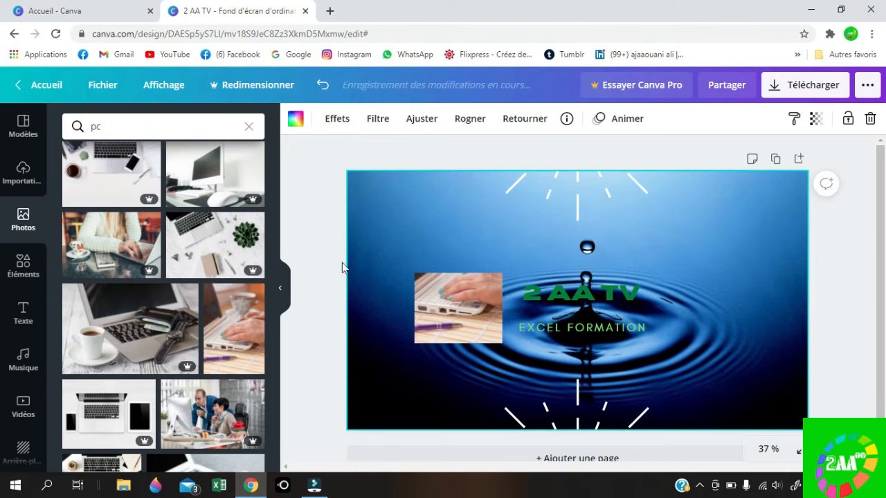
# Add the round 2AA TV logo from the uploaded images, shrink it to about 341 × 341 and place it right of the title.
pyautogui.click(24, 173)
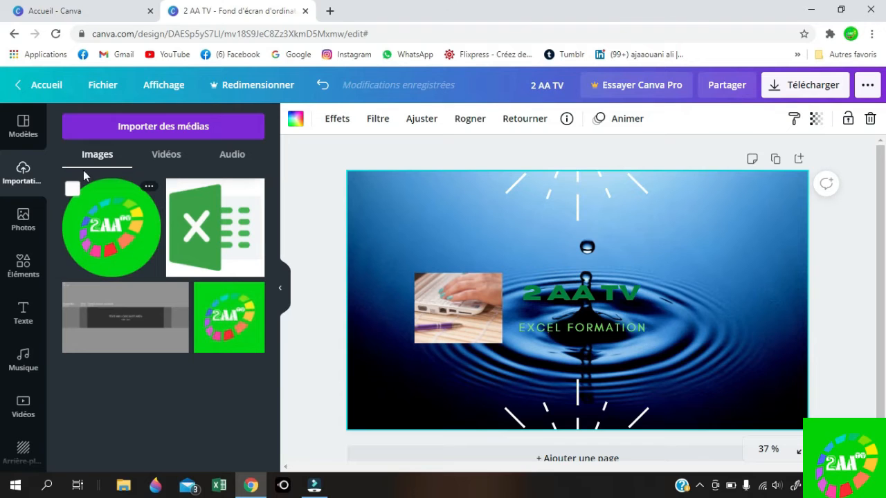
pyautogui.moveTo(105, 243); pyautogui.dragTo(654, 270)
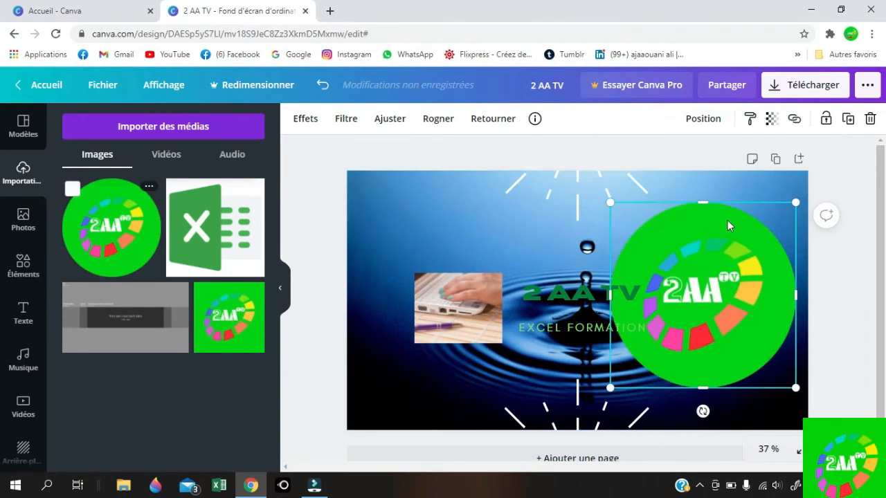
pyautogui.moveTo(795, 203); pyautogui.dragTo(731, 267)
pyautogui.moveTo(697, 368); pyautogui.dragTo(742, 335)
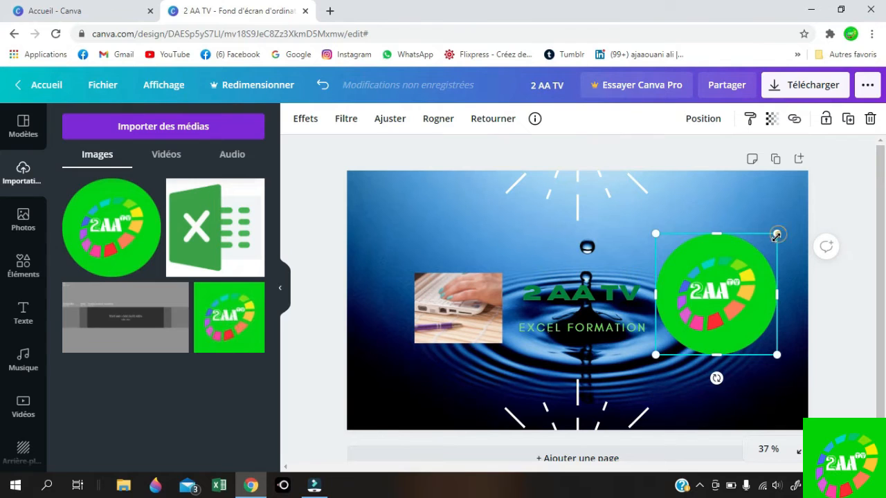
pyautogui.moveTo(777, 236); pyautogui.dragTo(738, 273)
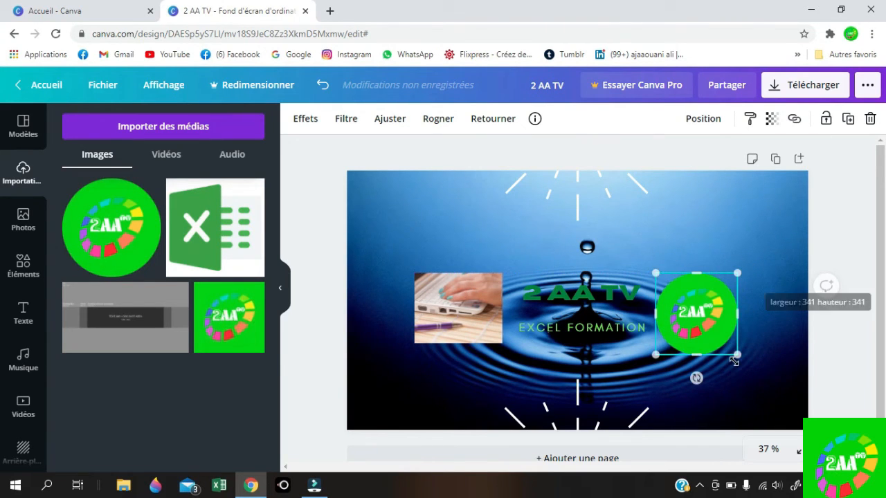
pyautogui.click(764, 392)
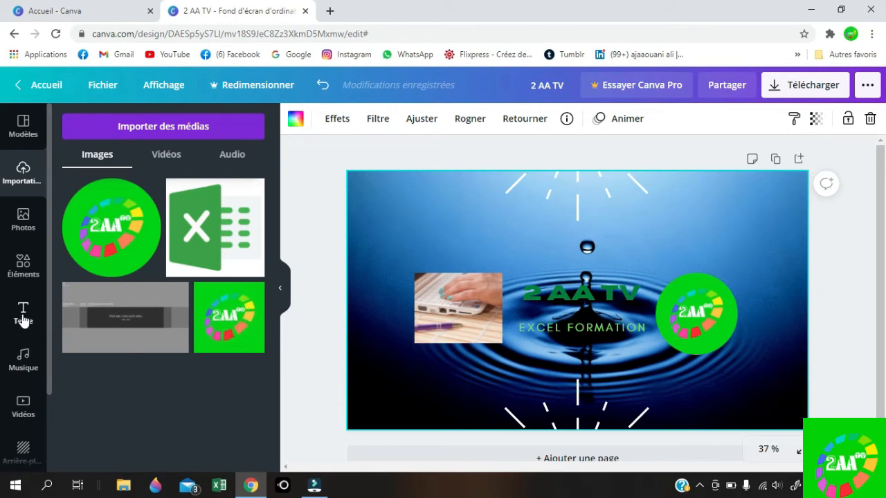
# Add a square shape and stretch it into a wide rectangle spanning the laptop photo, the texts and the logo.
pyautogui.scroll(-2, 28, 377)
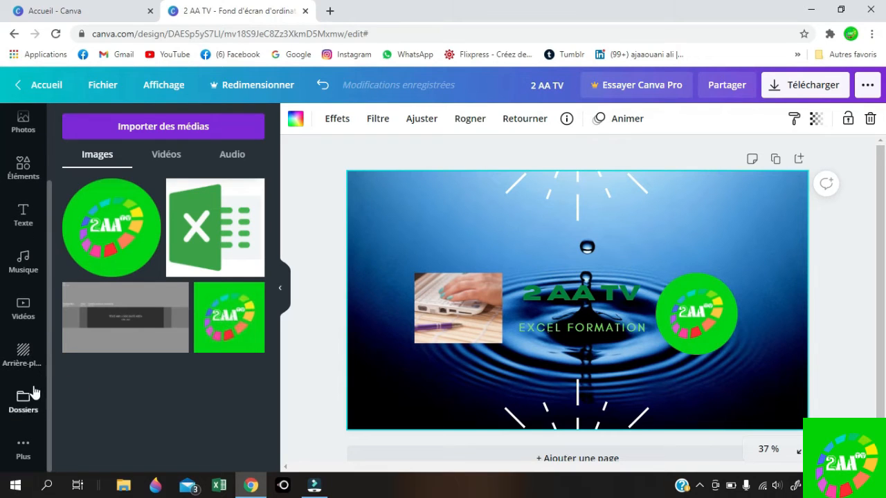
pyautogui.scroll(2, 30, 397)
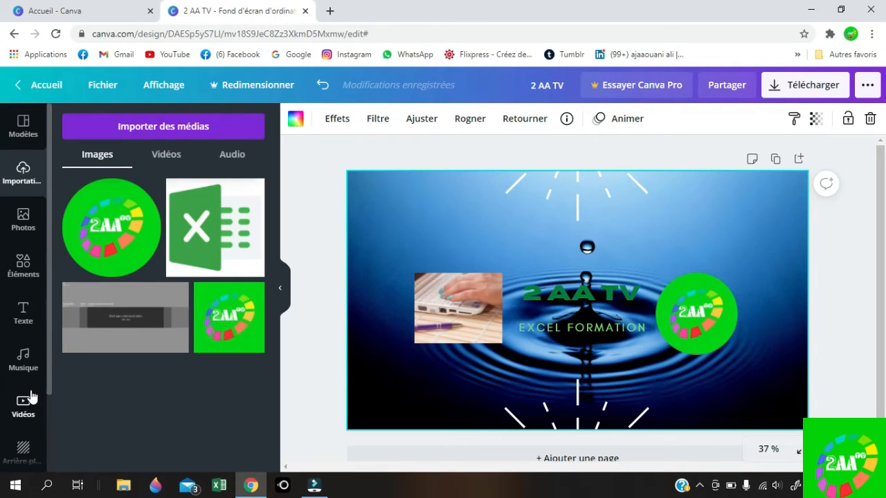
pyautogui.click(22, 267)
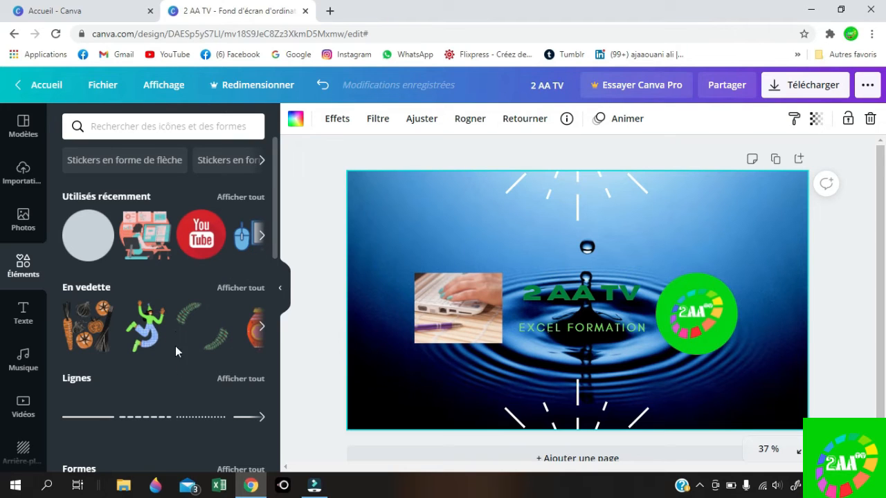
pyautogui.scroll(-3, 179, 364)
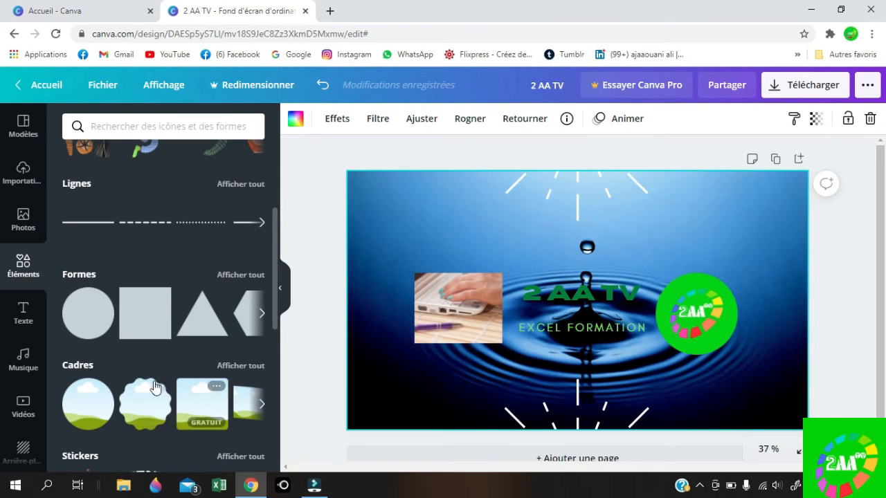
pyautogui.moveTo(145, 312); pyautogui.dragTo(433, 249)
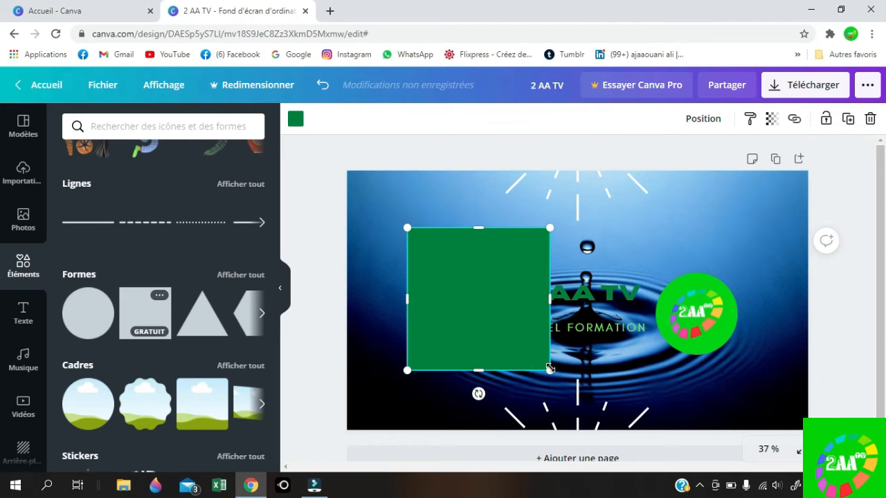
pyautogui.moveTo(549, 297); pyautogui.dragTo(762, 303)
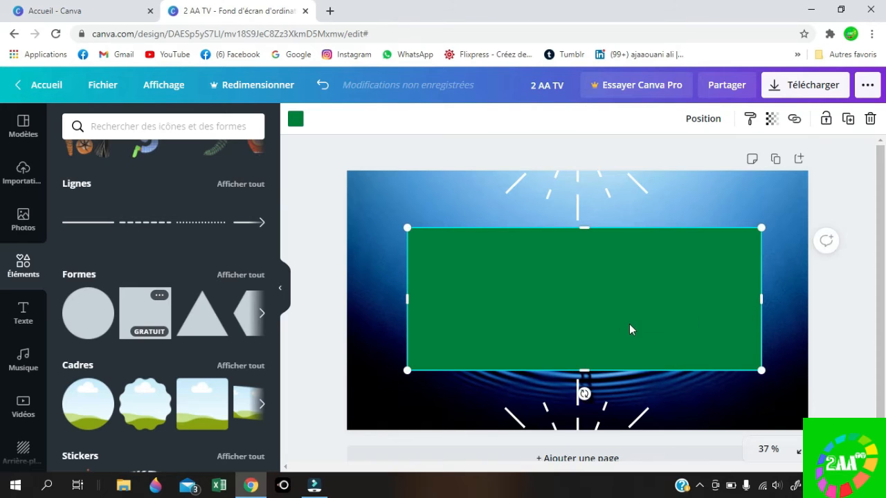
# Set the transparency of the wide green rectangle to 30 so the elements behind it show through.
pyautogui.click(771, 119)
pyautogui.moveTo(737, 157); pyautogui.dragTo(651, 170)
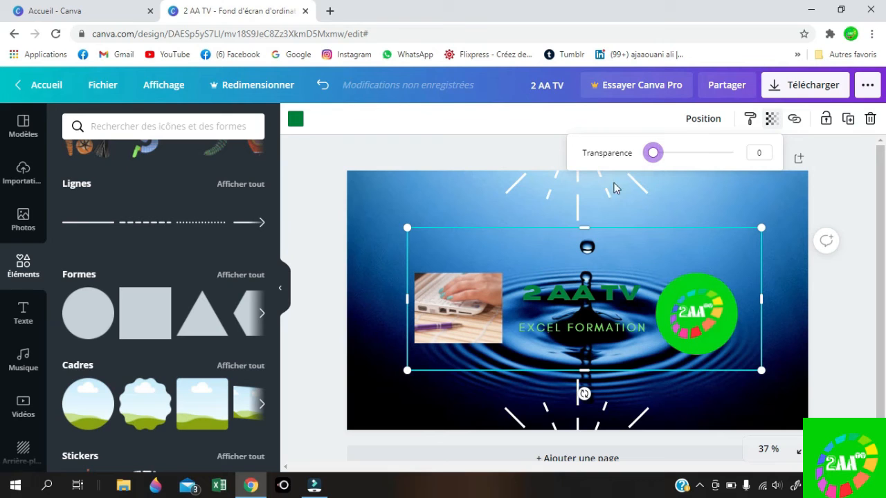
pyautogui.click(431, 212)
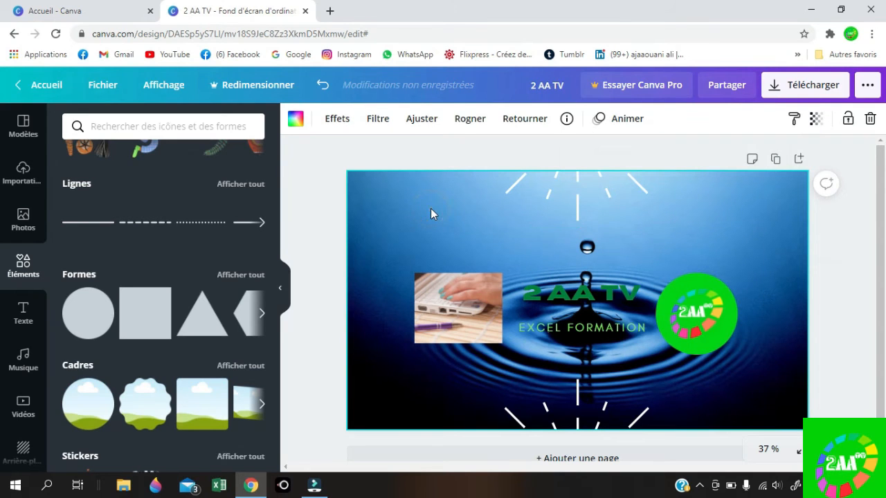
pyautogui.click(604, 263)
pyautogui.click(771, 118)
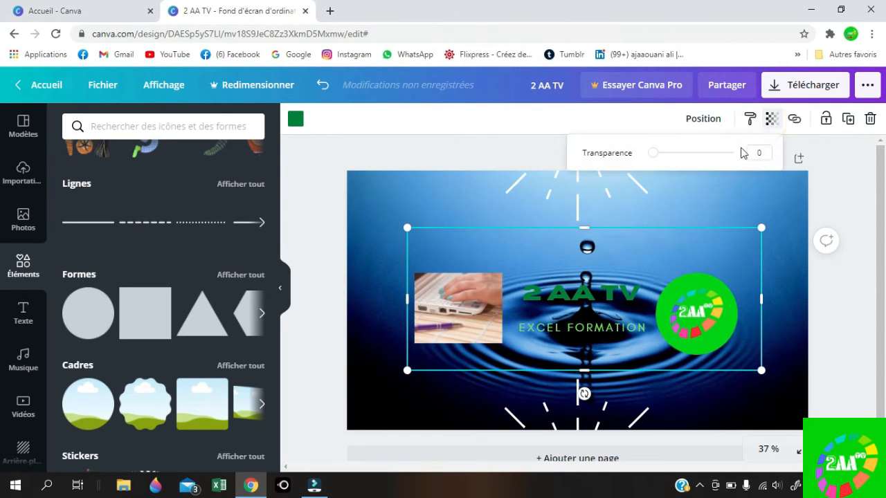
pyautogui.moveTo(653, 157); pyautogui.dragTo(678, 160)
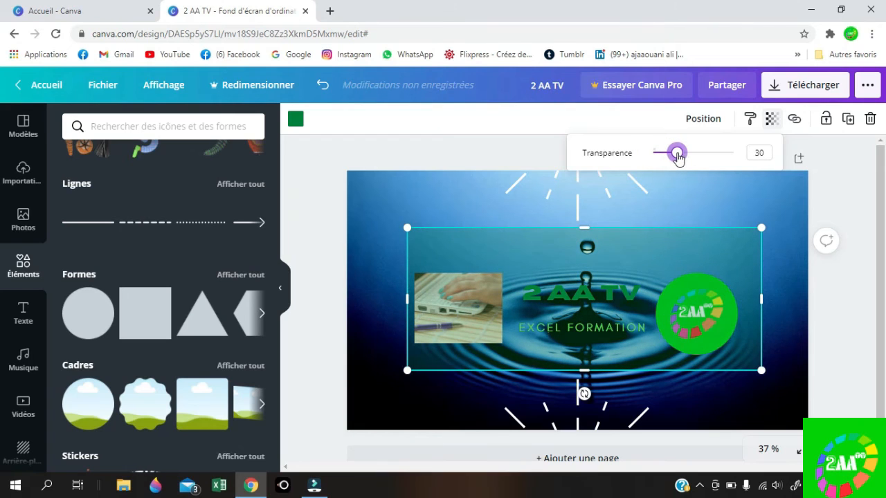
pyautogui.click(464, 250)
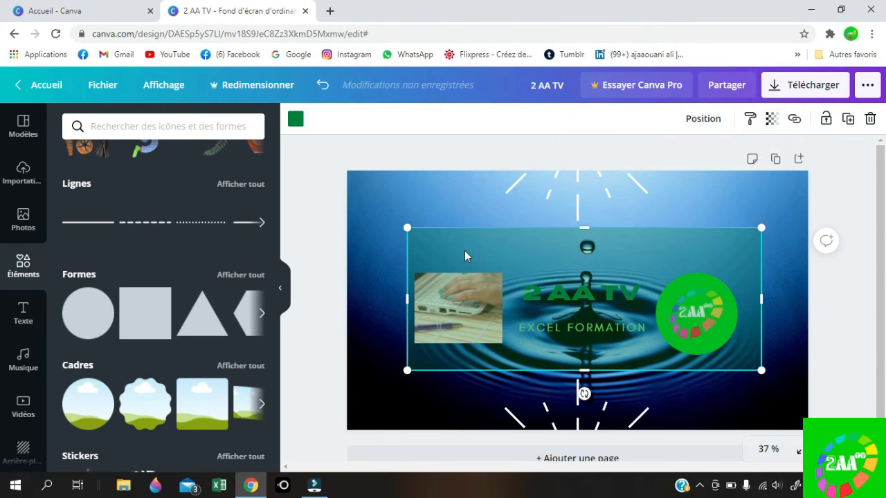
# Recolor the wide rectangle from the default colors to light grey.
pyautogui.click(295, 120)
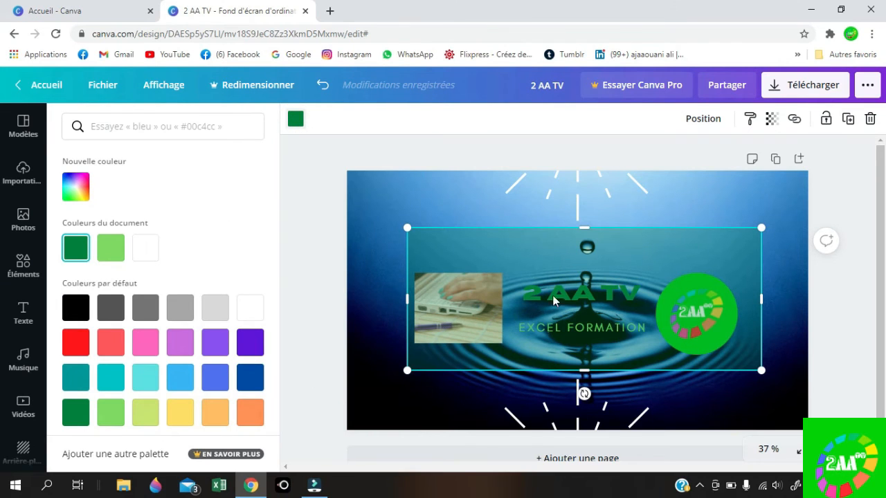
pyautogui.click(215, 308)
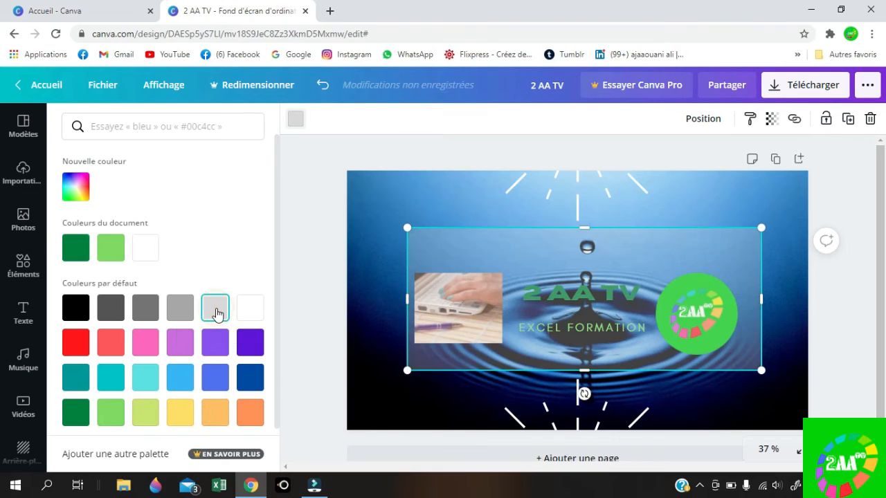
pyautogui.click(785, 215)
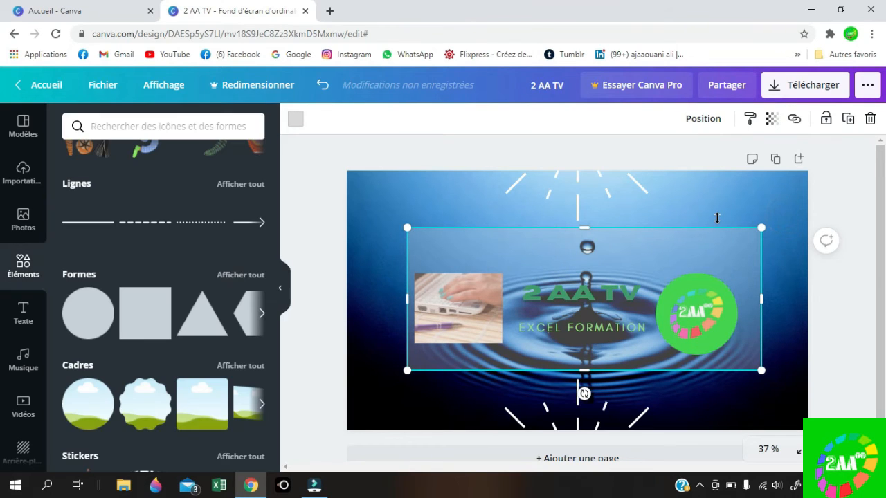
# Lower the light grey rectangle's transparency value slightly so it appears fainter over the background.
pyautogui.click(771, 119)
pyautogui.click(668, 153)
pyautogui.moveTo(683, 156)
pyautogui.mouseDown()
pyautogui.moveTo(698, 151)
pyautogui.moveTo(660, 158)
pyautogui.moveTo(672, 153)
pyautogui.mouseUp()
pyautogui.click(740, 195)
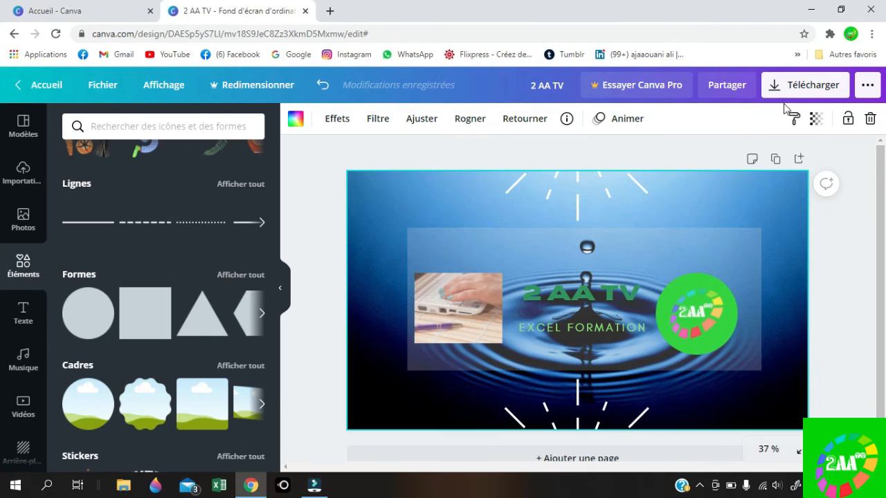
# Download the wallpaper as a PNG file and show the downloaded file in its folder.
pyautogui.click(810, 88)
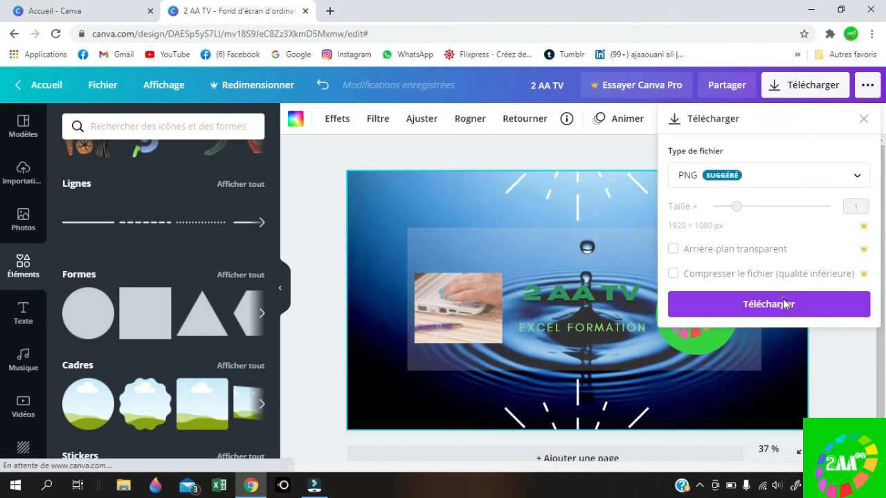
pyautogui.click(781, 304)
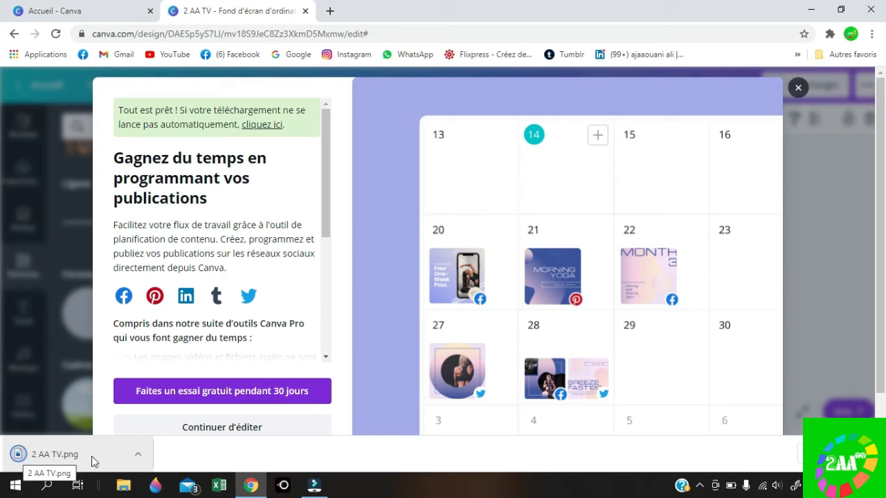
pyautogui.click(137, 455)
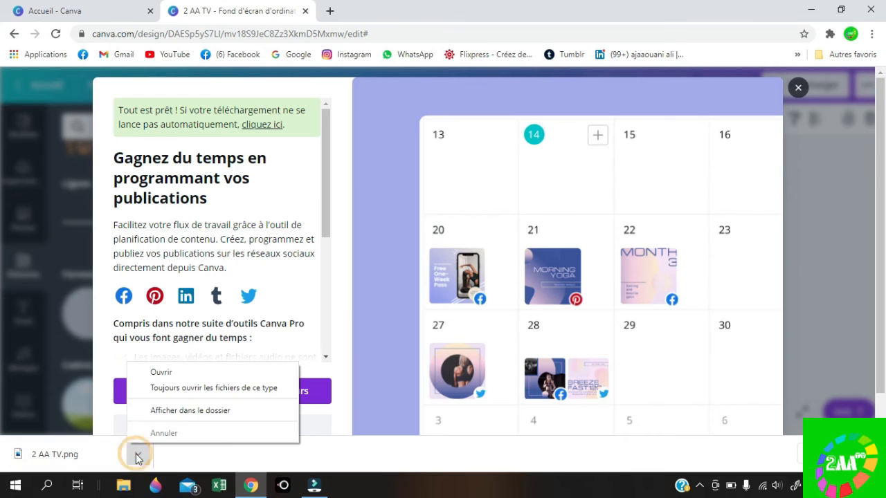
pyautogui.click(178, 411)
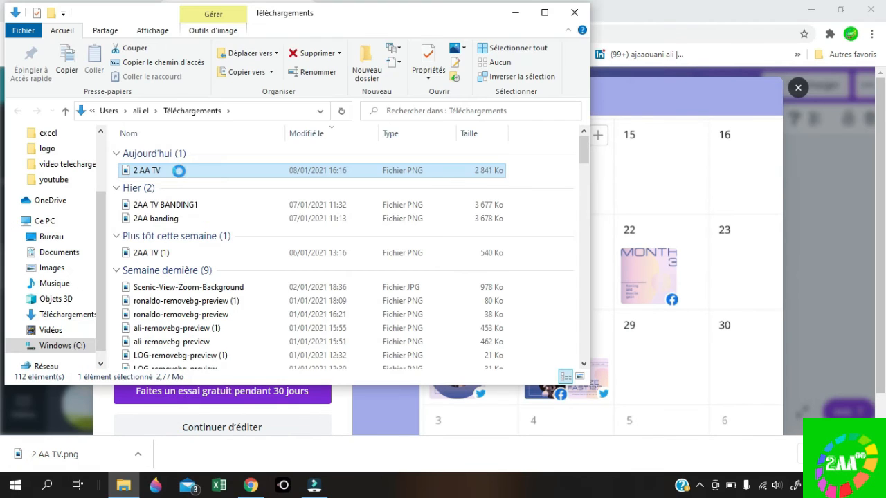
# Move the "2 AA TV" PNG file from the Téléchargements folder to the desktop by cutting and pasting it.
pyautogui.rightClick(179, 170)
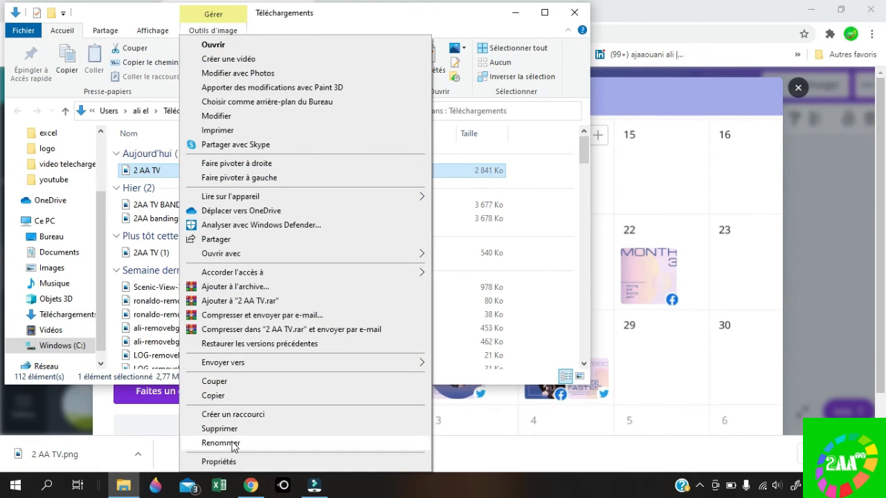
pyautogui.click(223, 384)
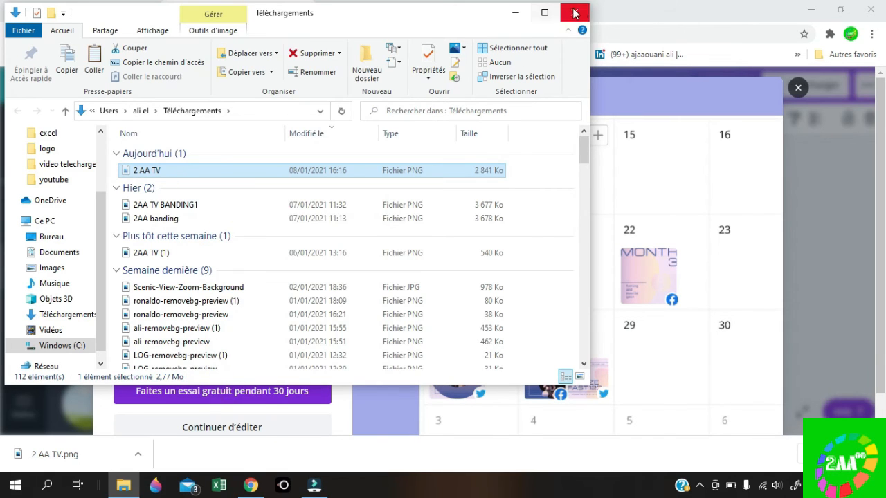
pyautogui.click(574, 12)
pyautogui.click(810, 10)
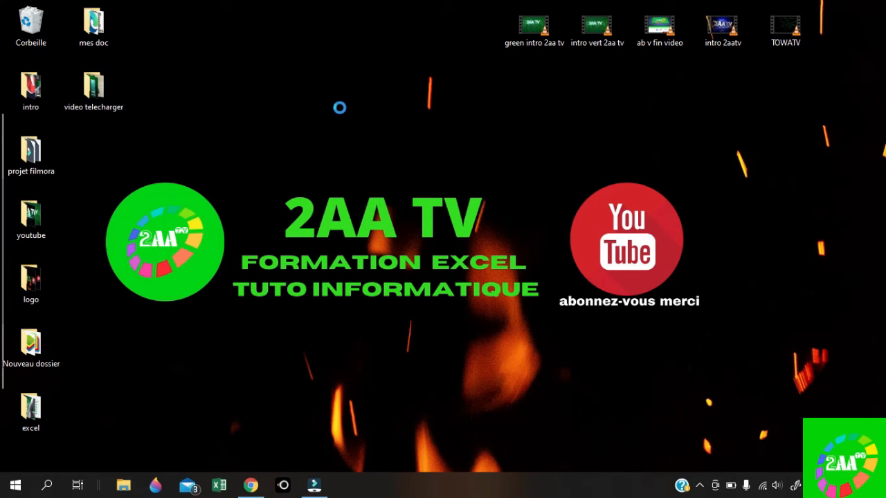
pyautogui.rightClick(328, 102)
pyautogui.click(369, 161)
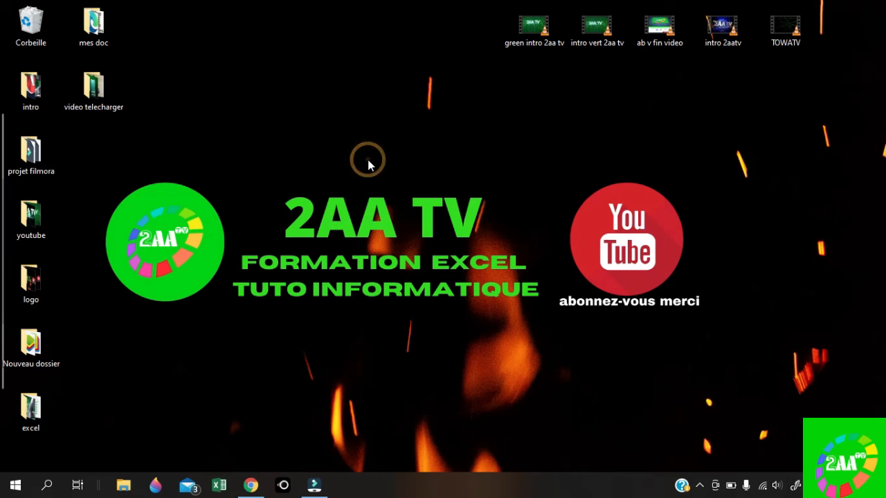